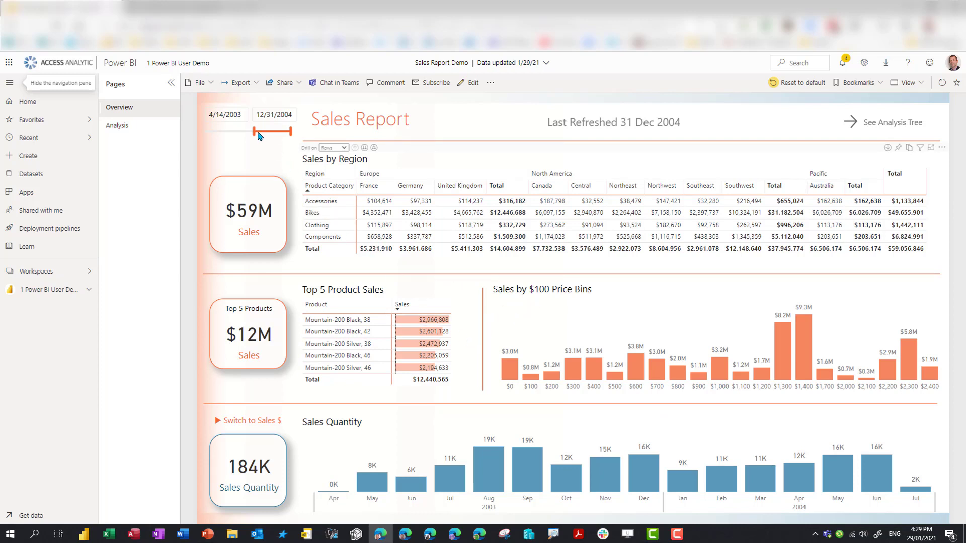
- Move the report start date to 6/7/2003 and check the end-date calendar
{"action": "left_click_drag", "start_coordinate": [256, 134], "coordinate": [260, 136]}
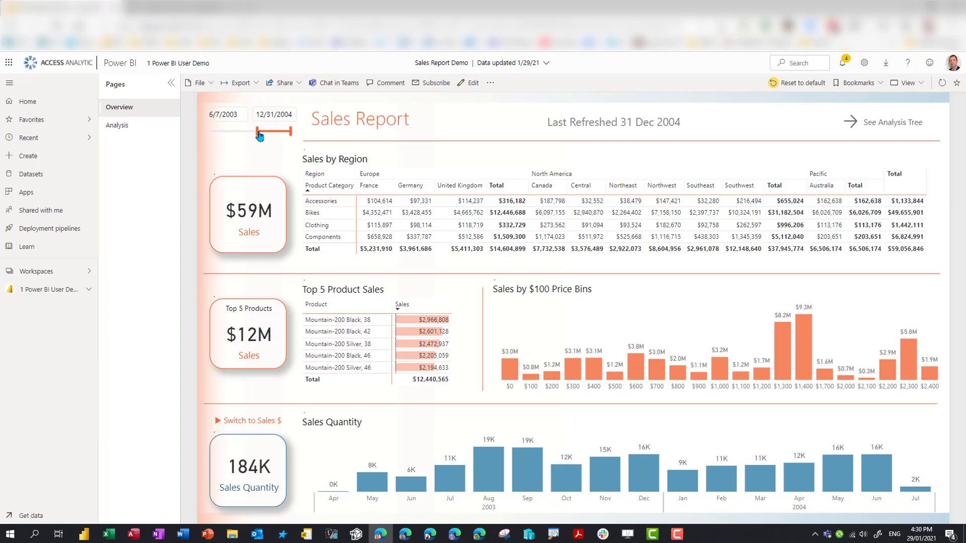
{"action": "left_click", "coordinate": [274, 115]}
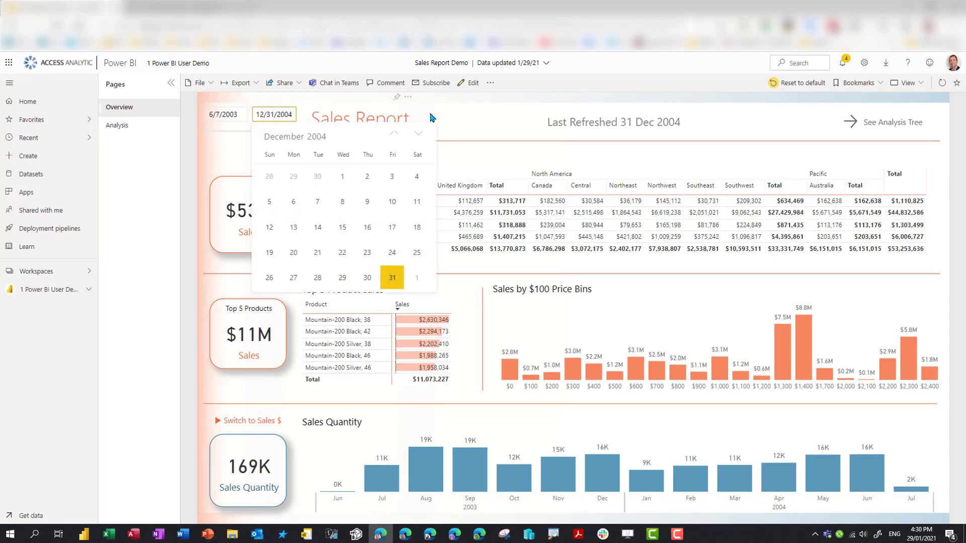
{"action": "left_click", "coordinate": [506, 117]}
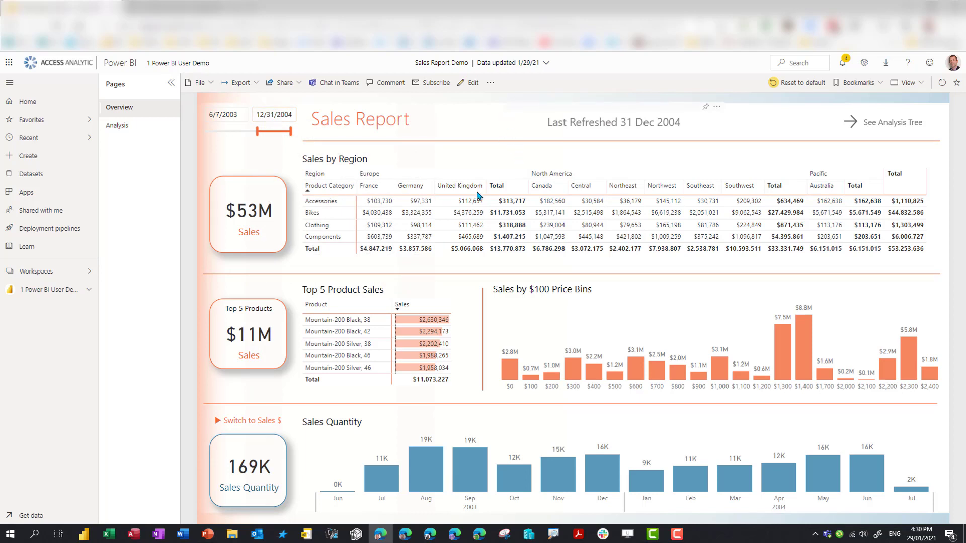
- Cross-filter by Europe, Accessories, Clothing, then Canada, reaching $7M sales and 27K quantity
{"action": "left_click", "coordinate": [373, 177]}
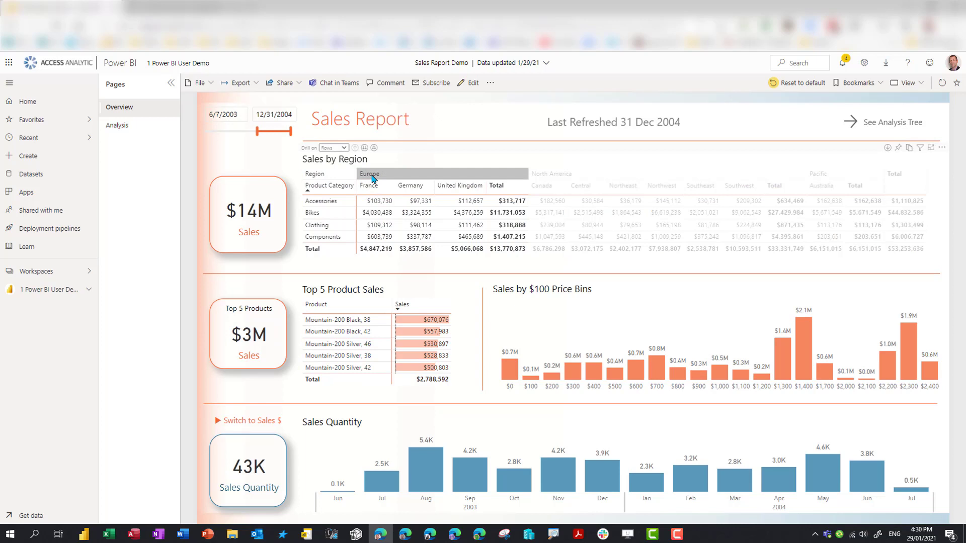
{"action": "left_click", "coordinate": [320, 202]}
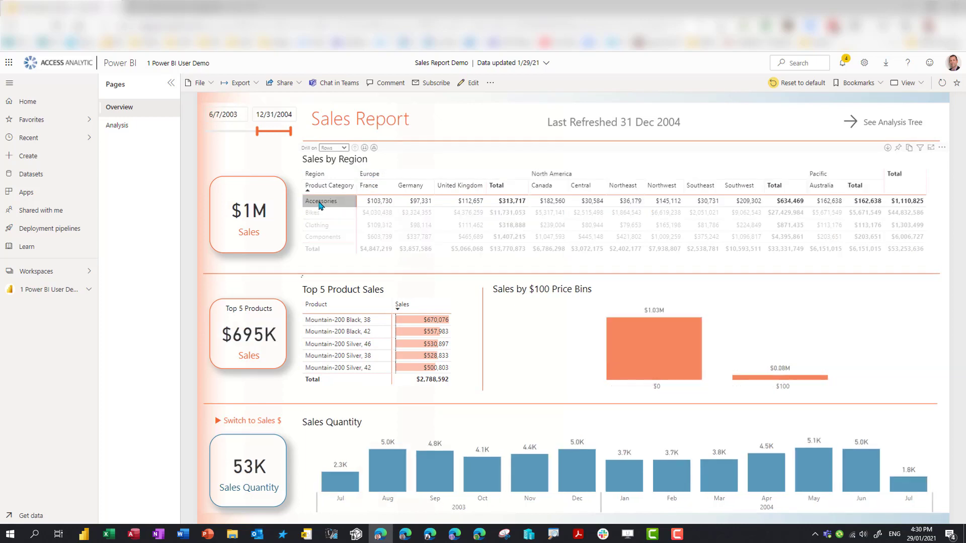
{"action": "left_click", "coordinate": [320, 226]}
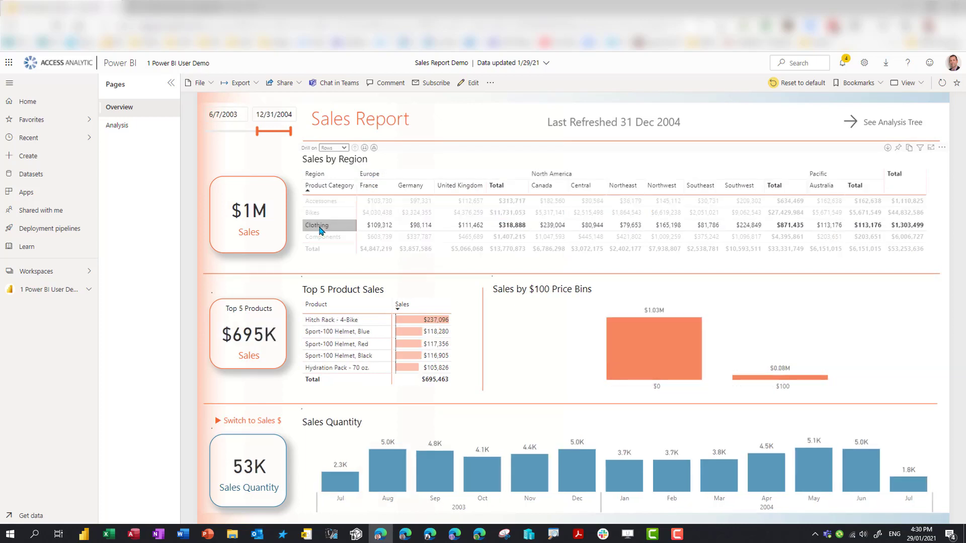
{"action": "left_click", "coordinate": [542, 187]}
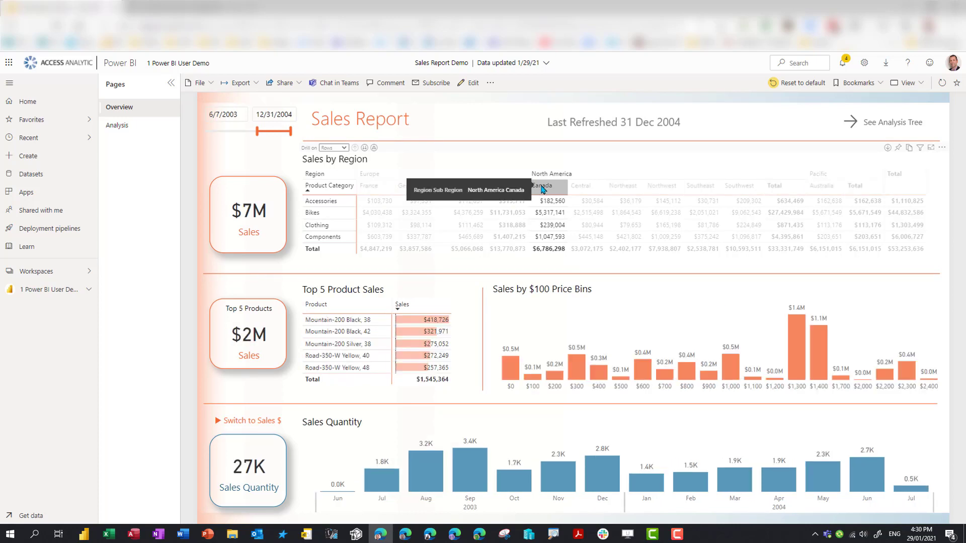
{"action": "mouse_move", "coordinate": [548, 204]}
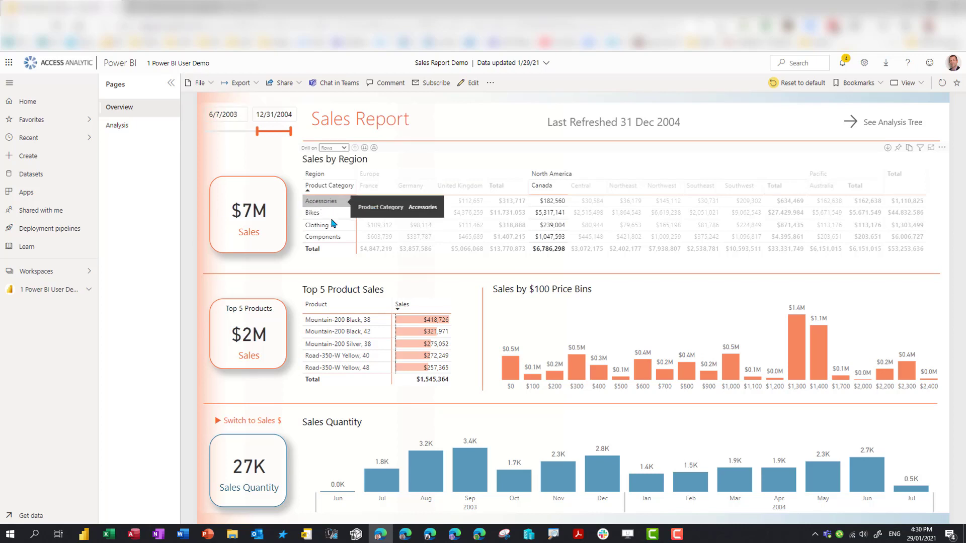
- Drill the Sales by Region matrix into Bikes models and review it enlarged in Focus mode
{"action": "right_click", "coordinate": [316, 216]}
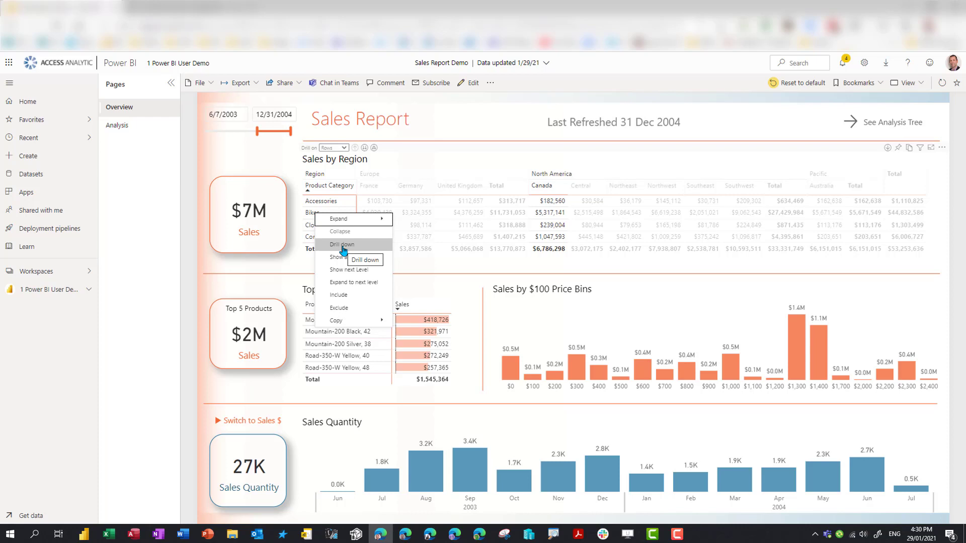
{"action": "key", "text": "Escape"}
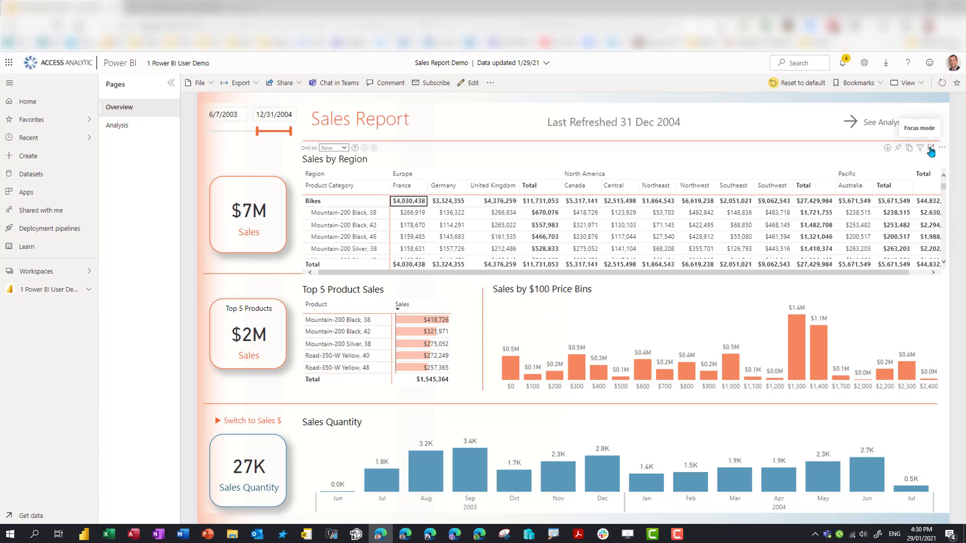
{"action": "left_click", "coordinate": [930, 148]}
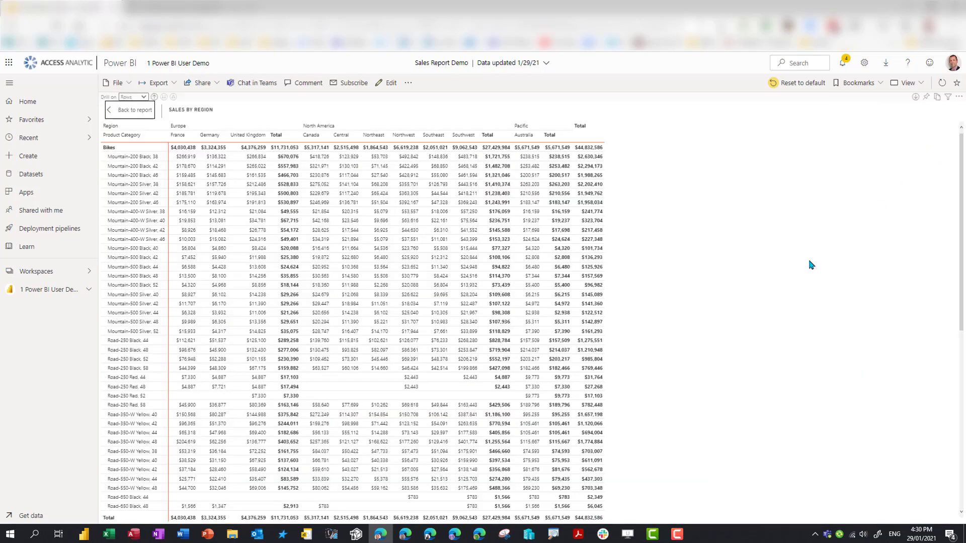
{"action": "scroll", "coordinate": [130, 252], "scroll_direction": "down", "scroll_amount": 5}
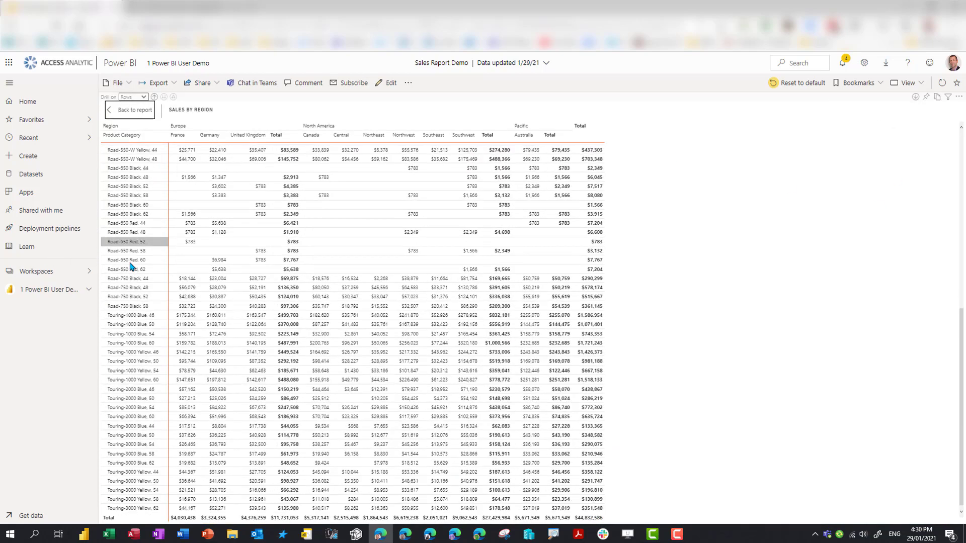
{"action": "scroll", "coordinate": [129, 237], "scroll_direction": "up", "scroll_amount": 5}
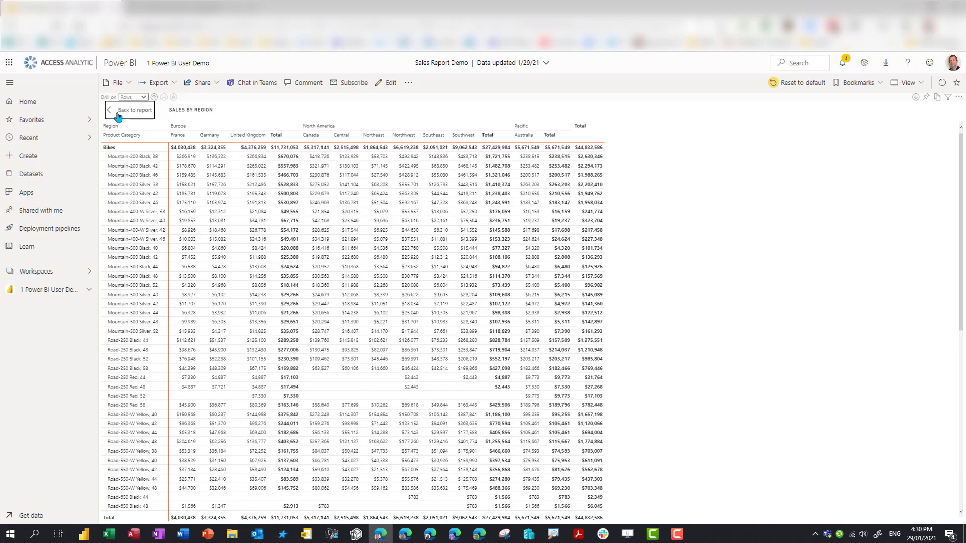
- Return to the report and drill the matrix back up to the four product categories
{"action": "left_click", "coordinate": [117, 116]}
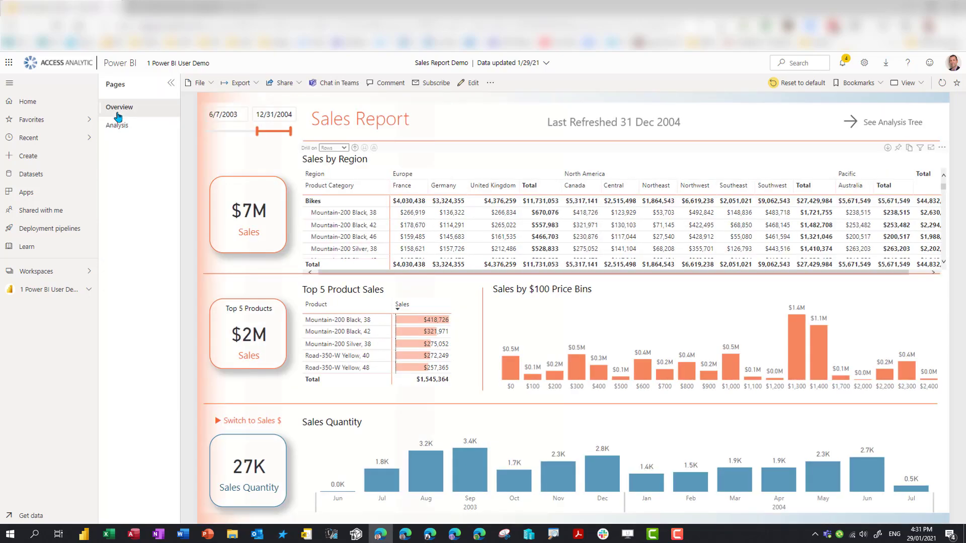
{"action": "right_click", "coordinate": [335, 216]}
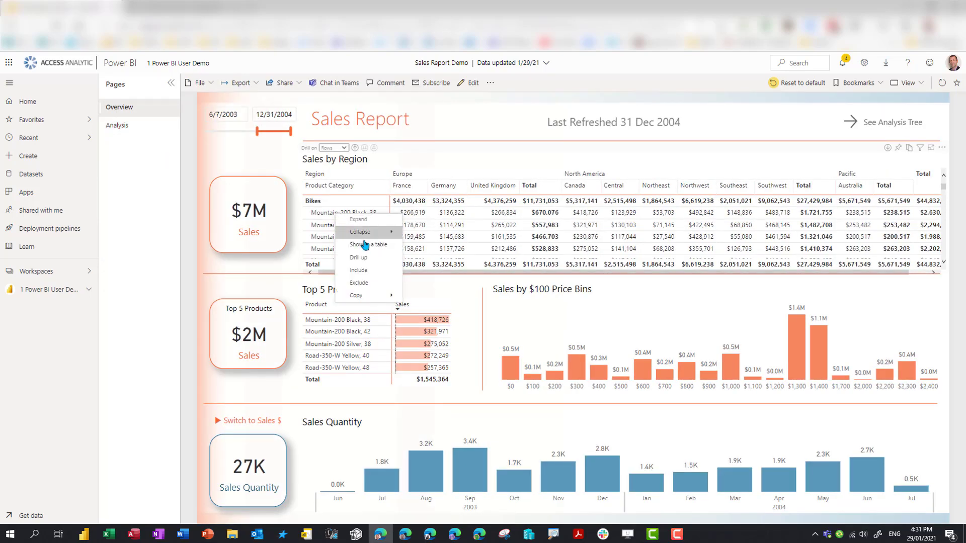
{"action": "left_click", "coordinate": [367, 263]}
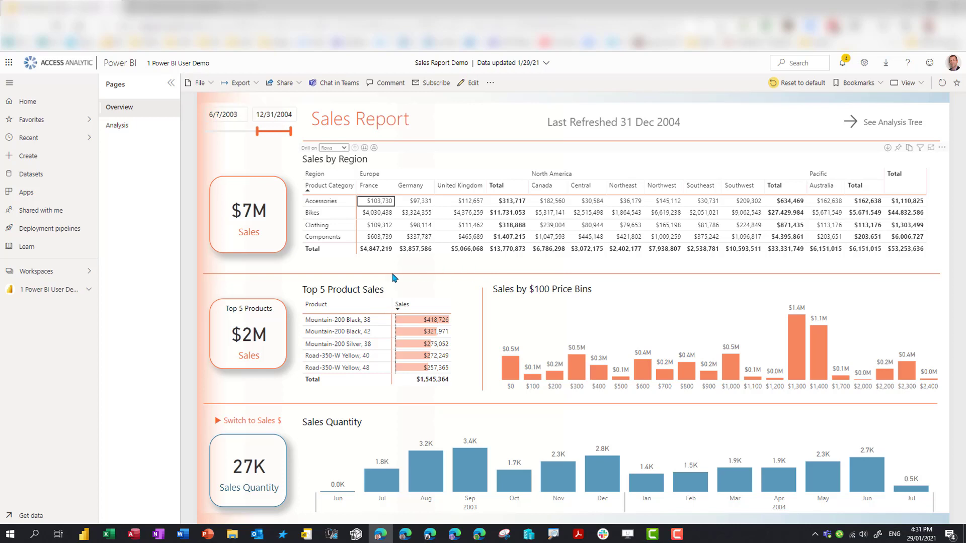
- Filter to Clothing and September 2003, then clear the selection to restore $53M sales and 169K quantity
{"action": "left_click", "coordinate": [327, 226]}
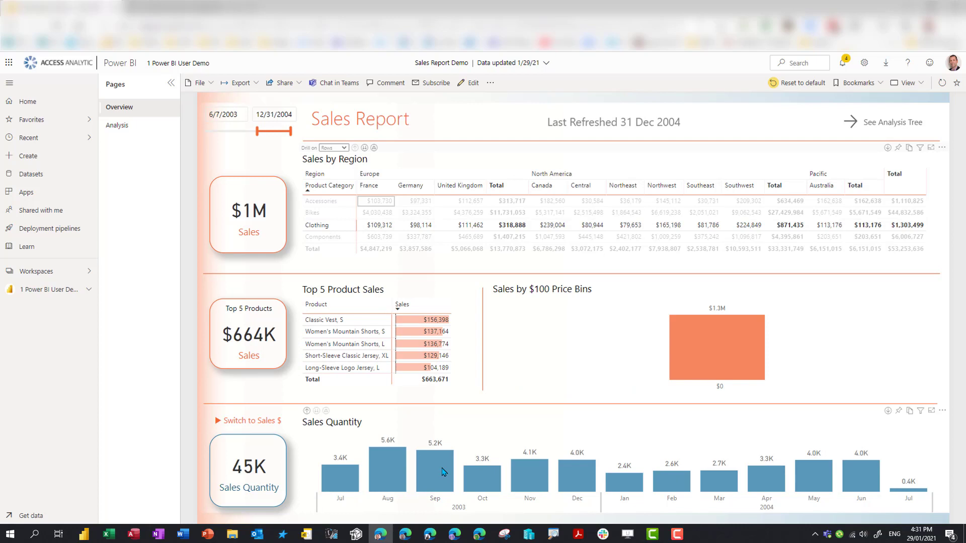
{"action": "mouse_move", "coordinate": [443, 472]}
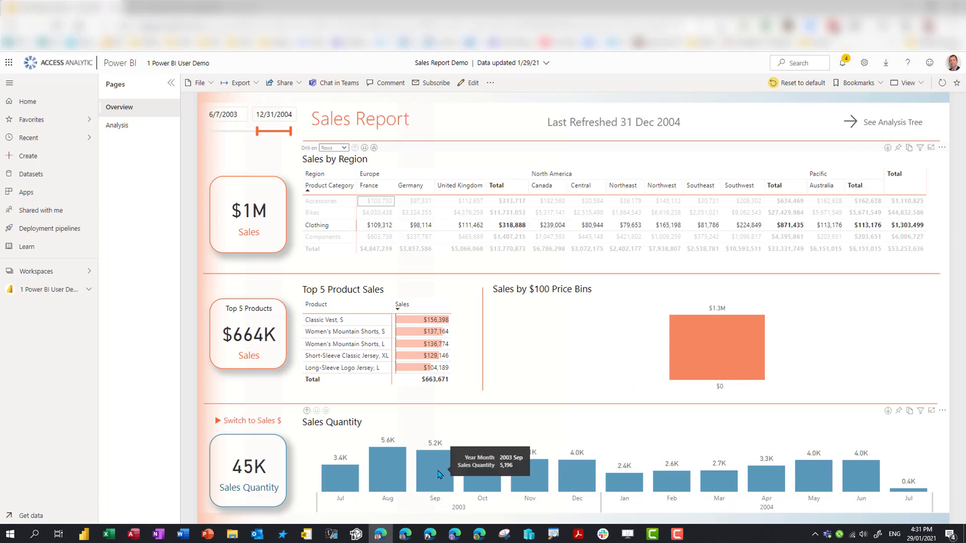
{"action": "left_click", "coordinate": [440, 474]}
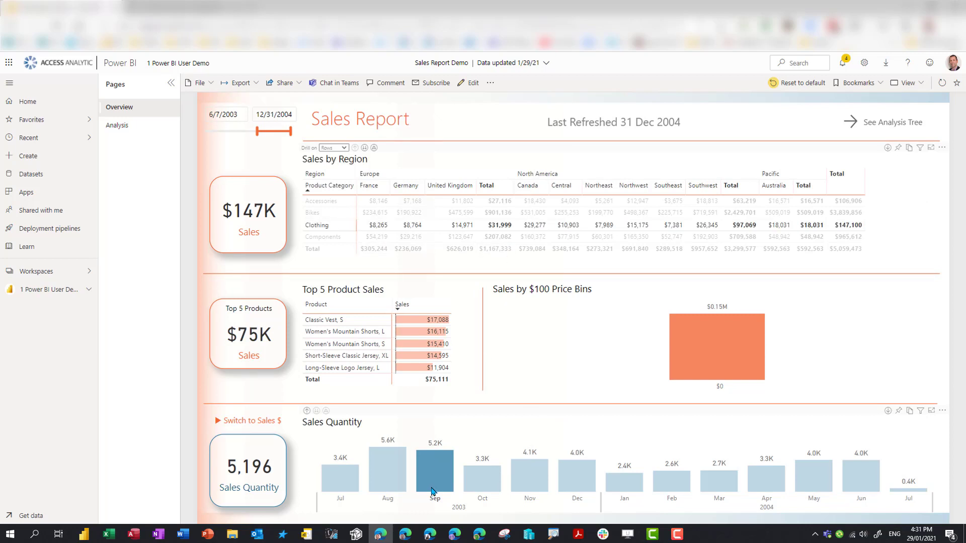
{"action": "mouse_move", "coordinate": [434, 475]}
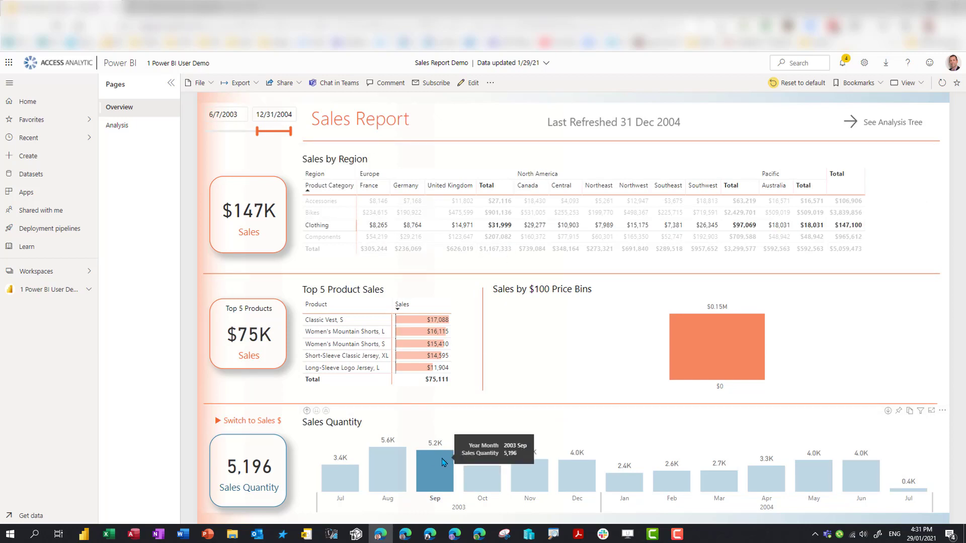
{"action": "left_click", "coordinate": [422, 469]}
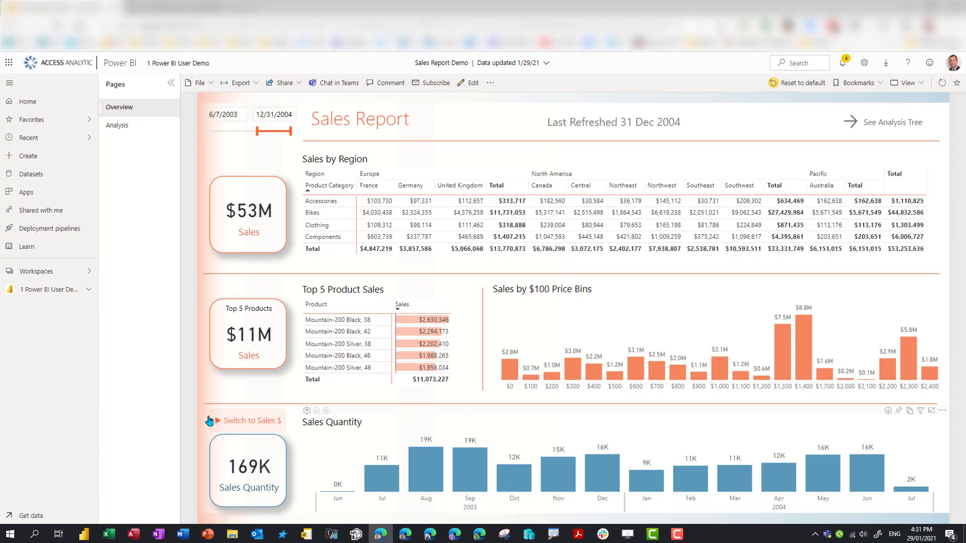
- Toggle the monthly chart to Sales $ and back to Sales Quantity at 183K
{"action": "left_click", "coordinate": [249, 422]}
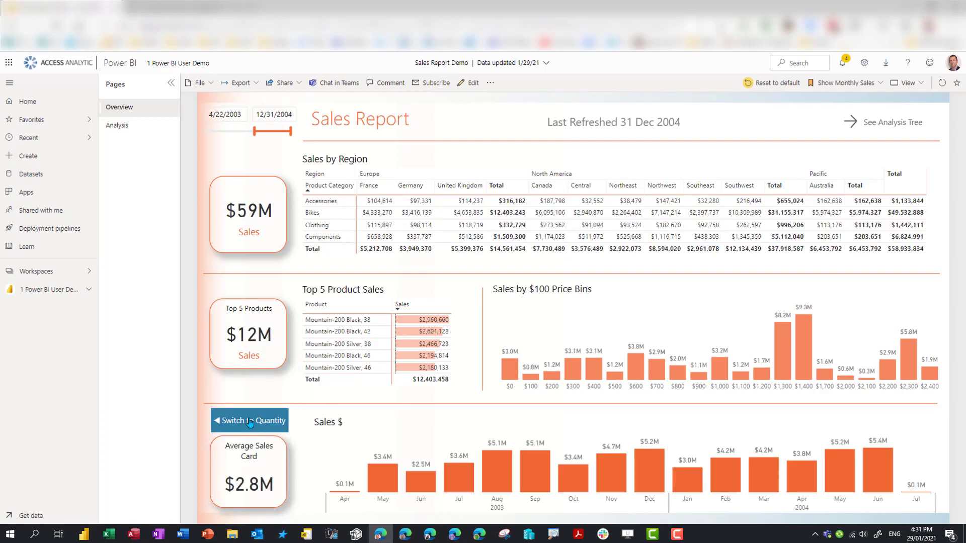
{"action": "left_click", "coordinate": [249, 422]}
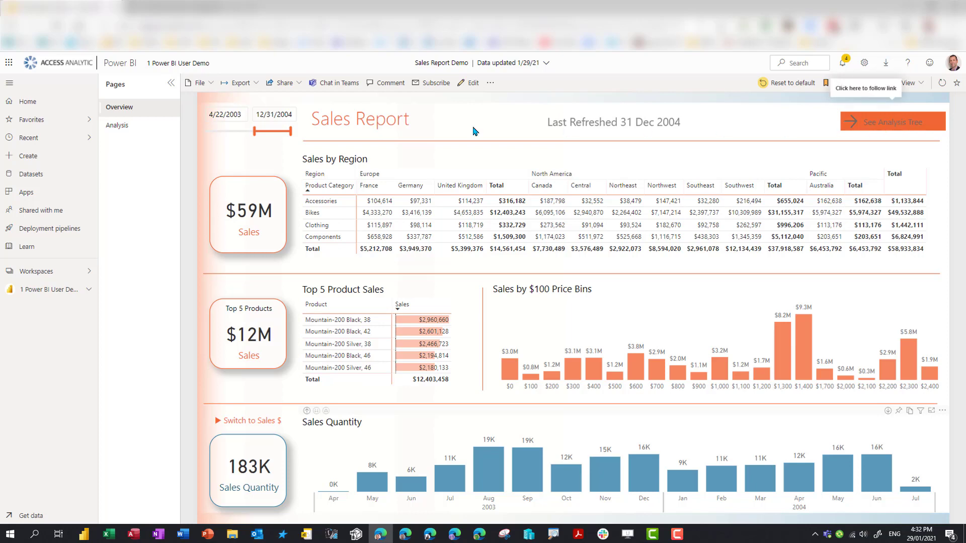
- Hide the Pages list, collapse navigation, then view the report full screen and exit it
{"action": "left_click", "coordinate": [172, 84]}
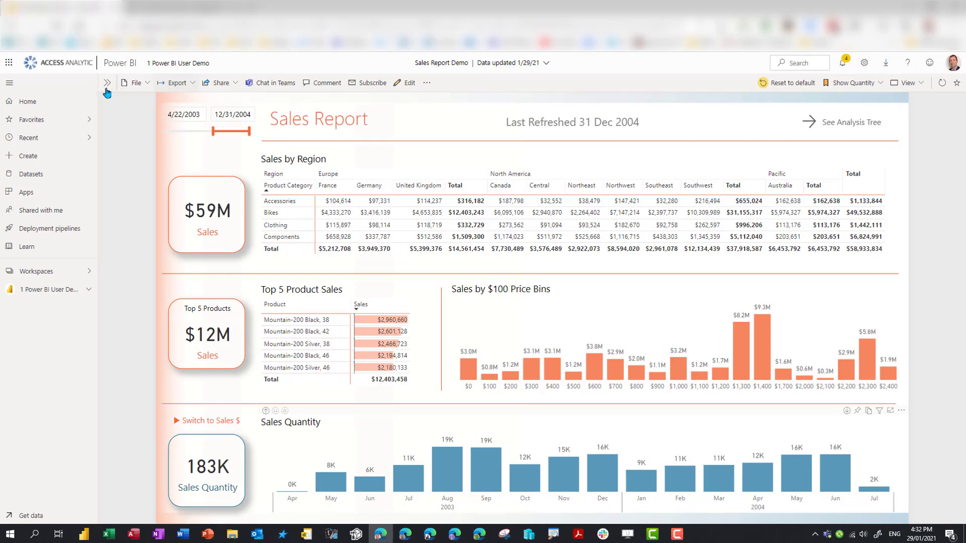
{"action": "left_click", "coordinate": [9, 84]}
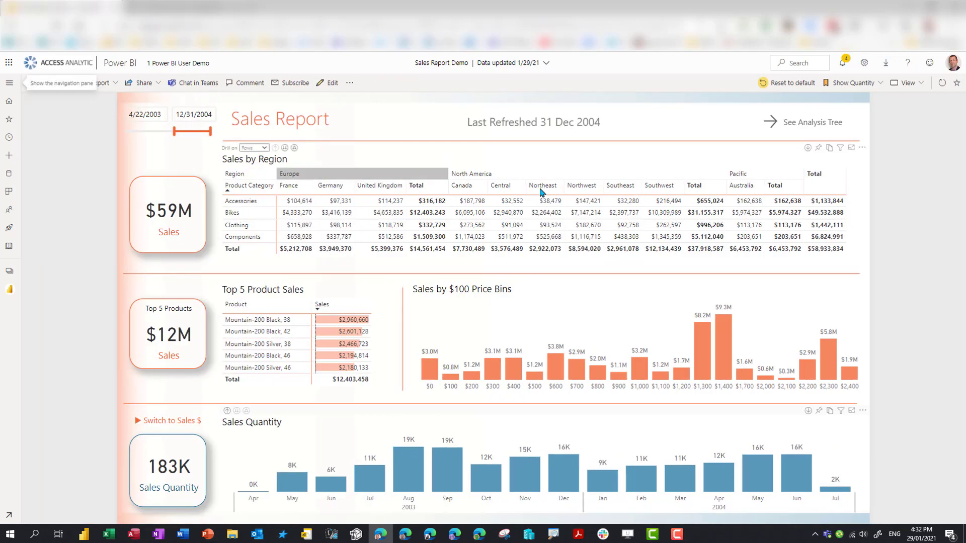
{"action": "left_click", "coordinate": [918, 84]}
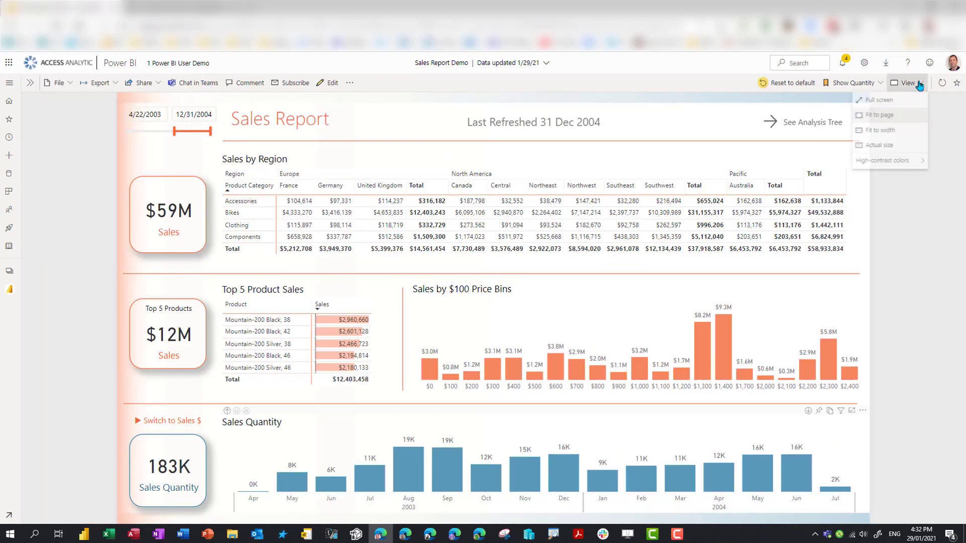
{"action": "left_click", "coordinate": [879, 102]}
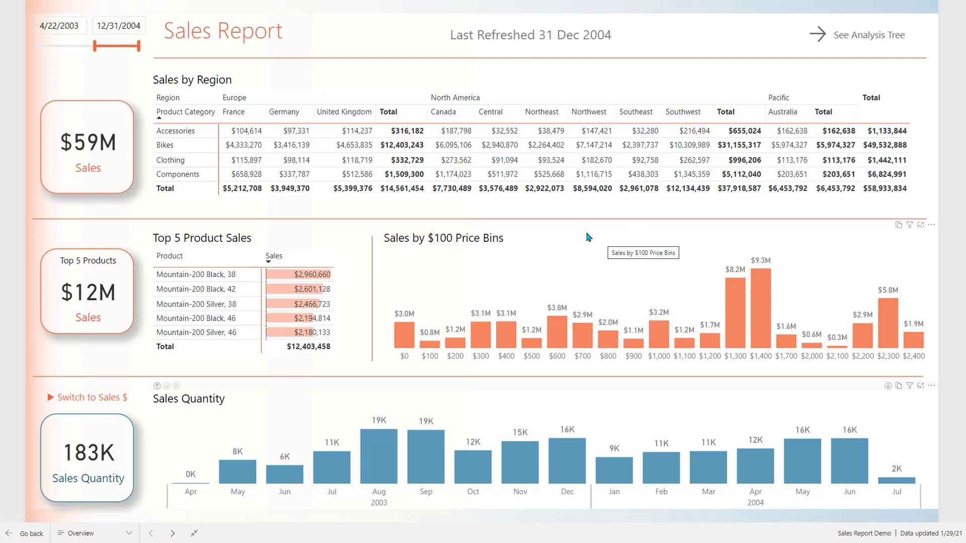
{"action": "mouse_move", "coordinate": [472, 25]}
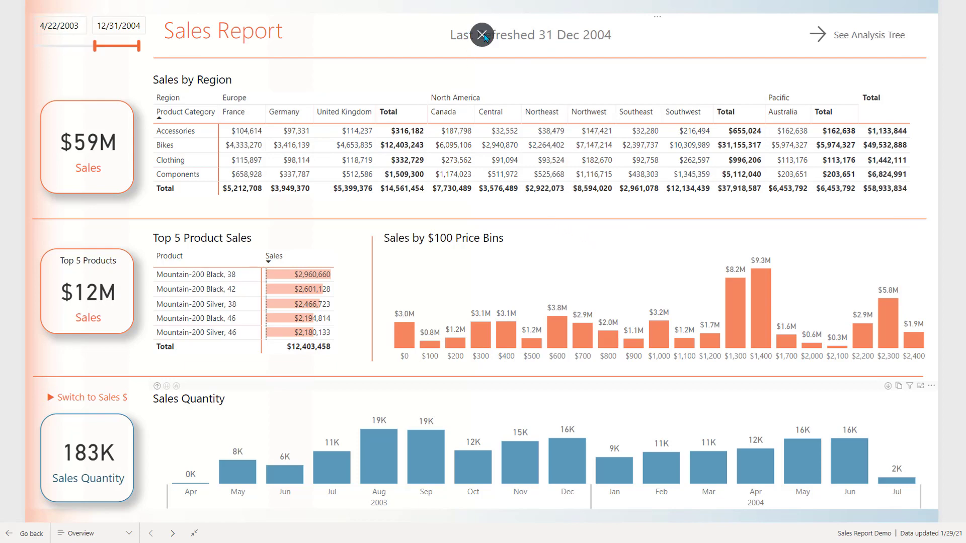
{"action": "left_click", "coordinate": [481, 36]}
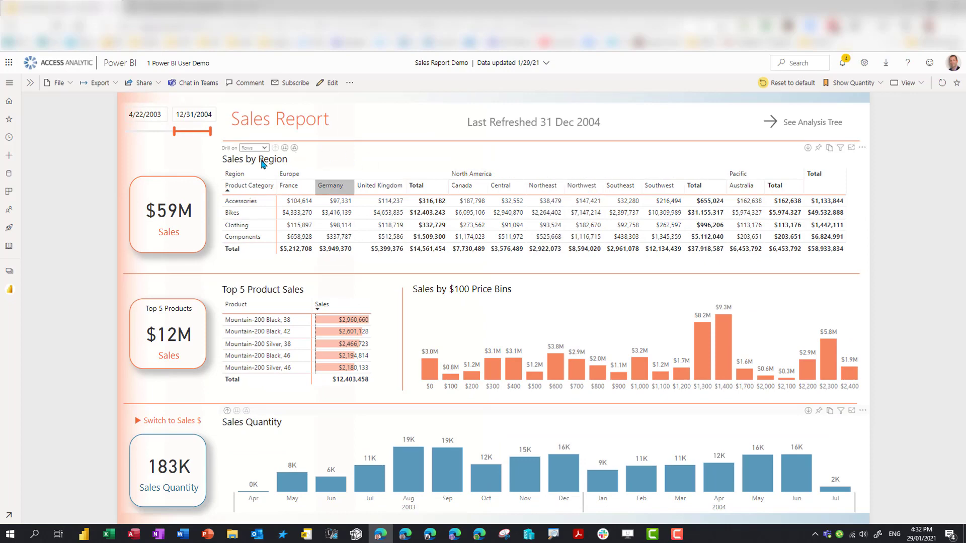
- Open the Analysis Tree page and split Sales by its high-value field
{"action": "left_click", "coordinate": [30, 83]}
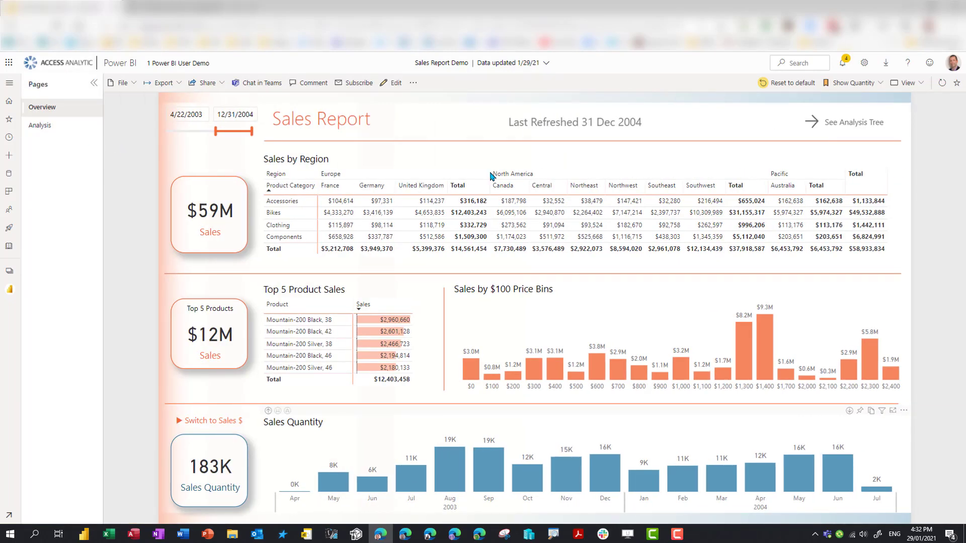
{"action": "left_click", "coordinate": [824, 124]}
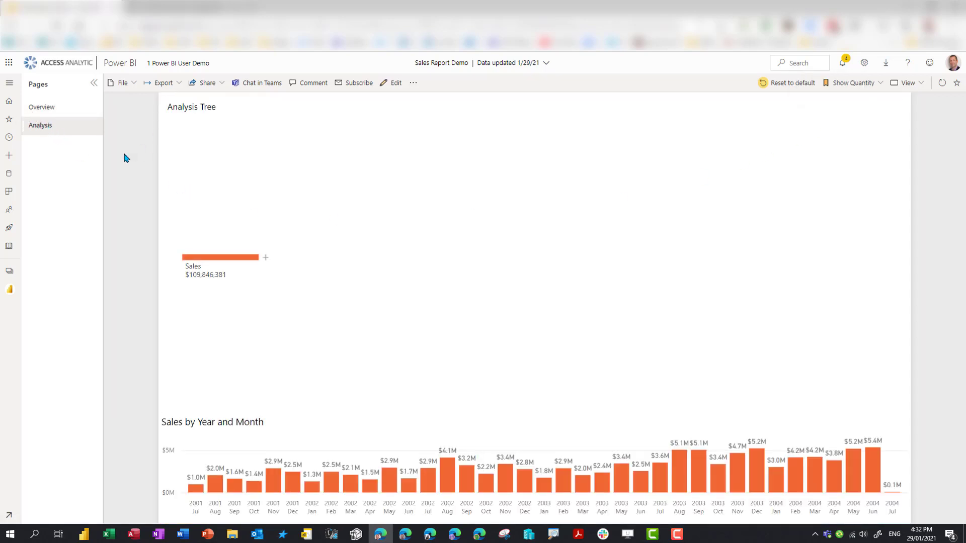
{"action": "left_click", "coordinate": [265, 259]}
{"action": "left_click", "coordinate": [294, 263]}
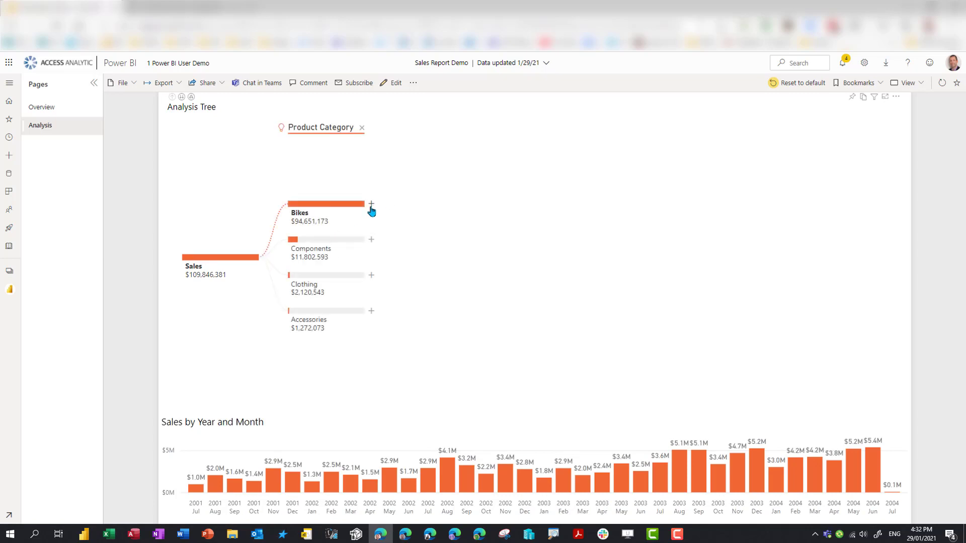
- Expand Bikes and Europe by high value, Mountain Bikes by low value, filtered to August 2003
{"action": "left_click", "coordinate": [372, 205]}
{"action": "left_click", "coordinate": [408, 211]}
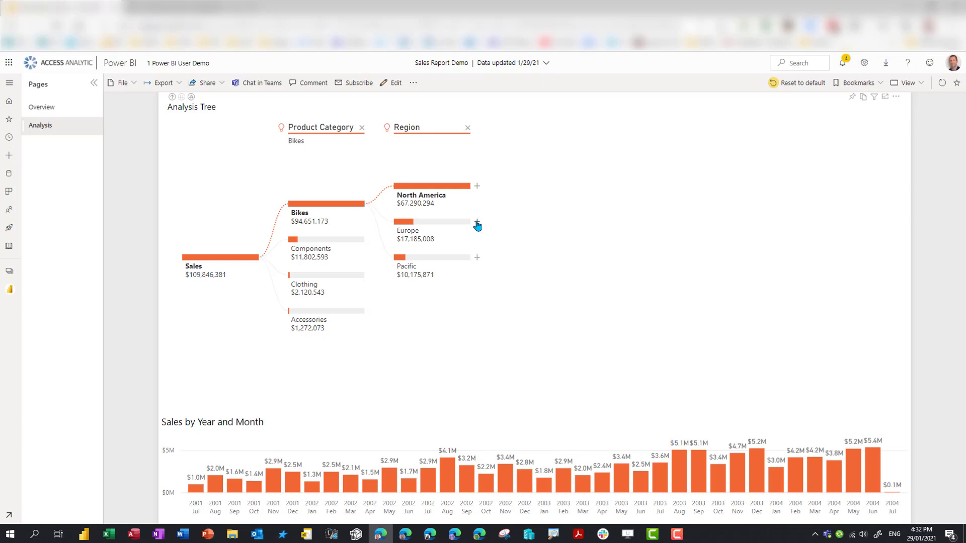
{"action": "left_click", "coordinate": [476, 222]}
{"action": "left_click", "coordinate": [502, 225]}
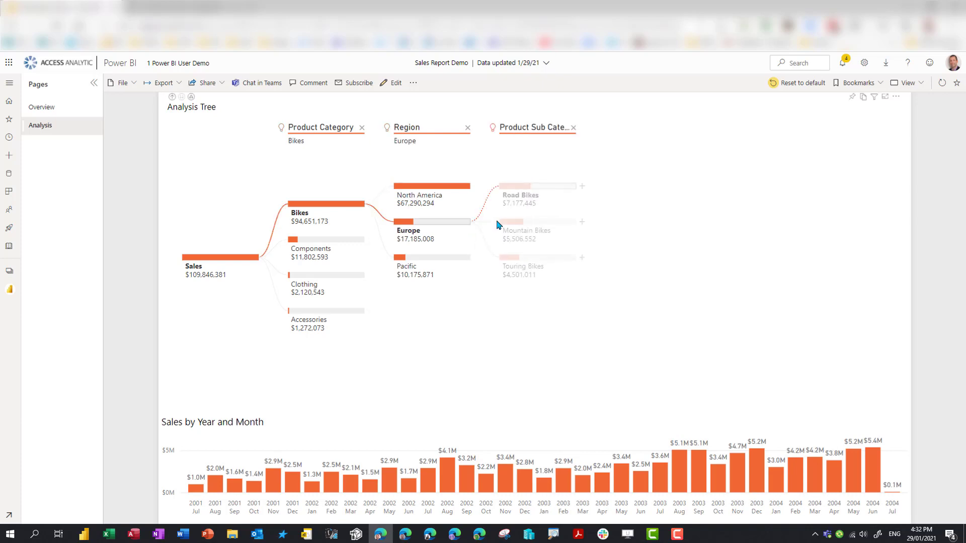
{"action": "left_click", "coordinate": [584, 222]}
{"action": "left_click", "coordinate": [615, 239]}
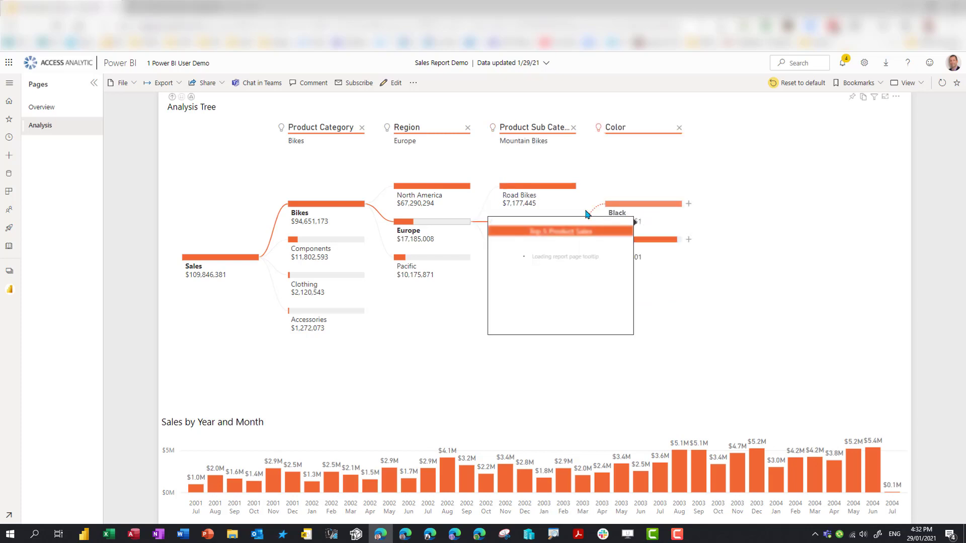
{"action": "left_click", "coordinate": [679, 485]}
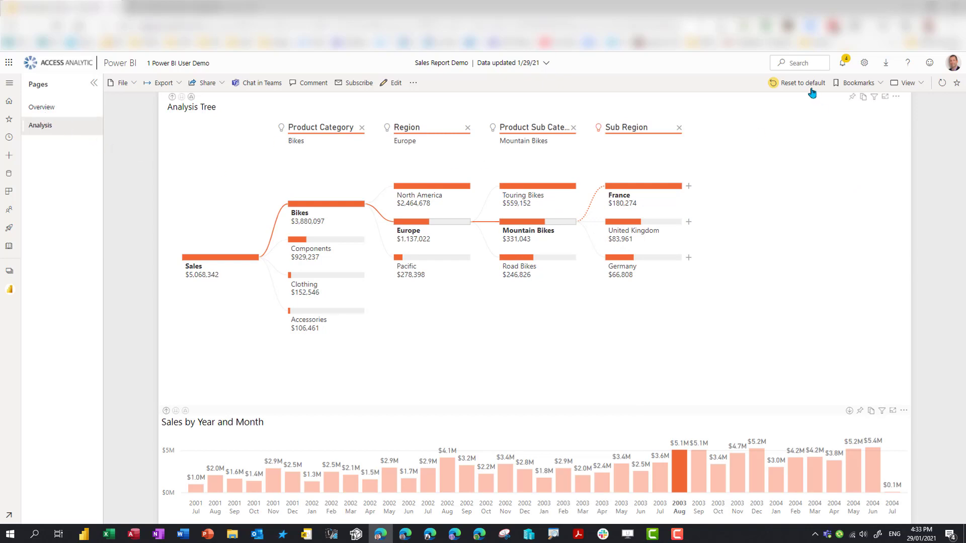
- Reset the report to default, confirming the reset, and return to the Overview page
{"action": "left_click", "coordinate": [879, 86]}
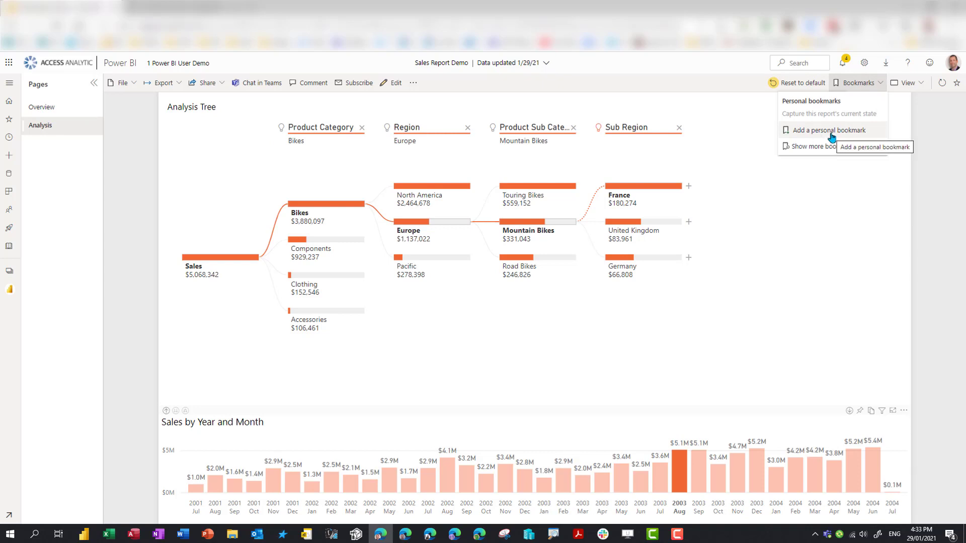
{"action": "left_click", "coordinate": [773, 84]}
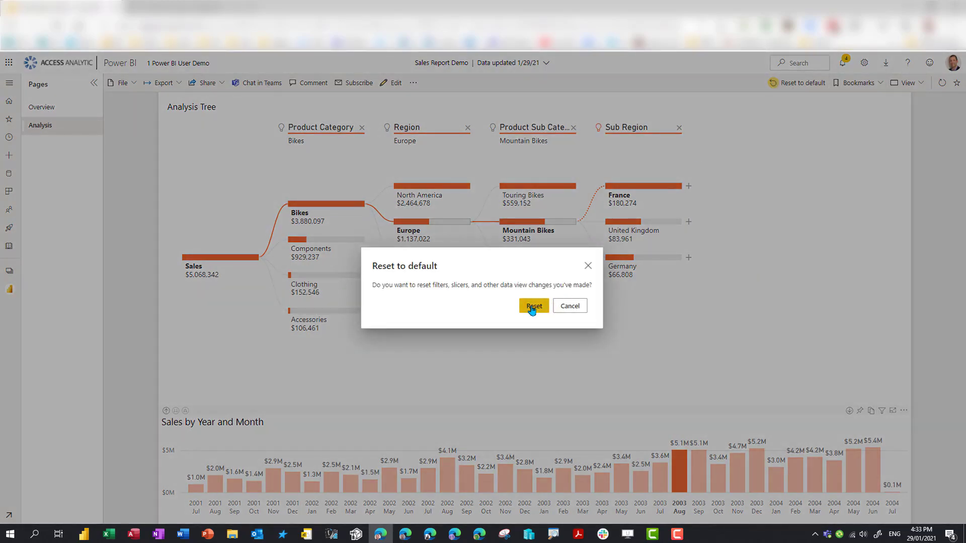
{"action": "left_click", "coordinate": [532, 307]}
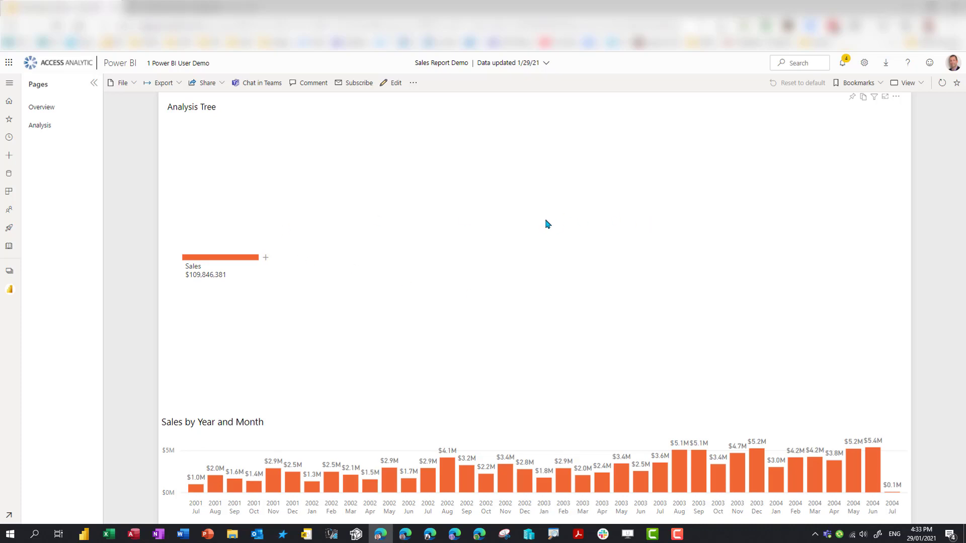
{"action": "left_click", "coordinate": [49, 110]}
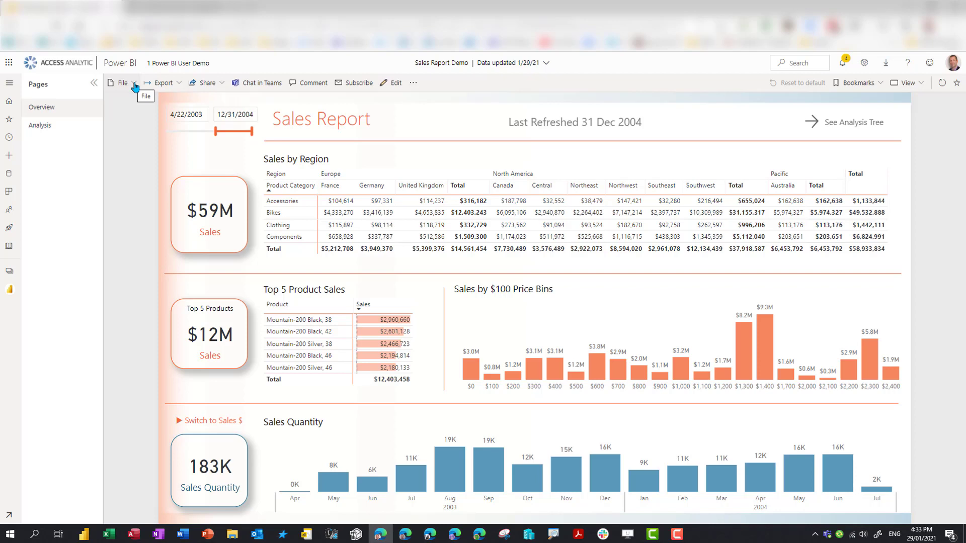
- Glance at the File menu, then list Export options: PowerPoint, PDF and Analyze in Excel
{"action": "left_click", "coordinate": [135, 86]}
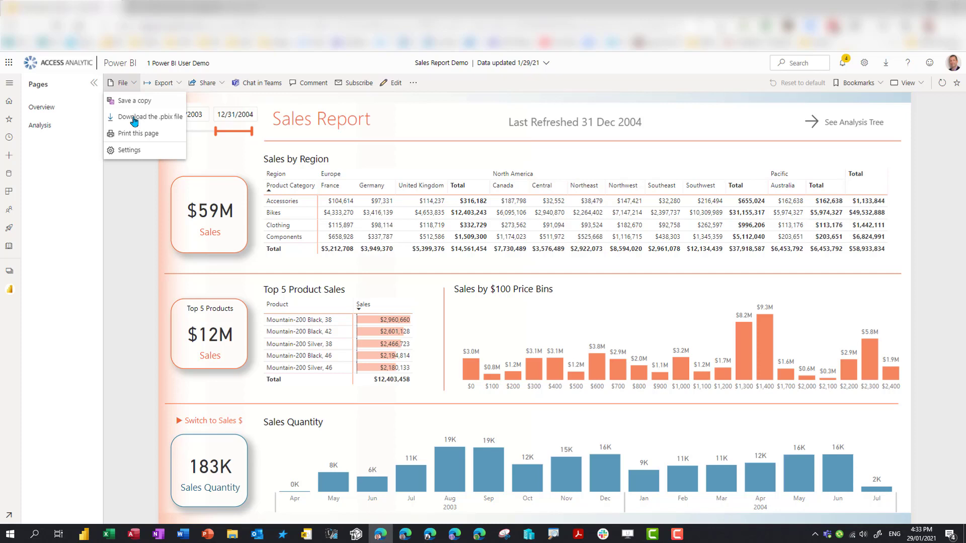
{"action": "left_click", "coordinate": [176, 84]}
{"action": "left_click", "coordinate": [177, 84]}
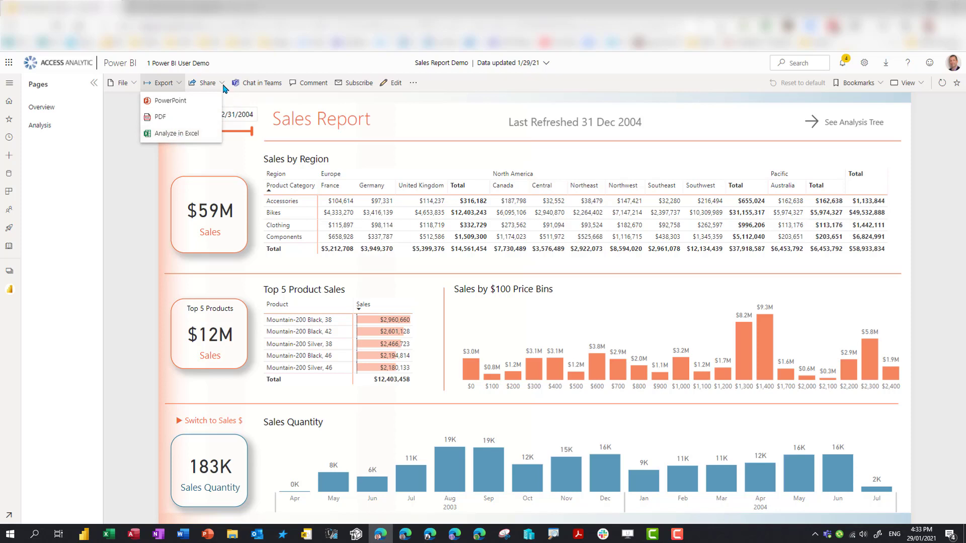
{"action": "left_click", "coordinate": [221, 85]}
{"action": "left_click", "coordinate": [220, 84]}
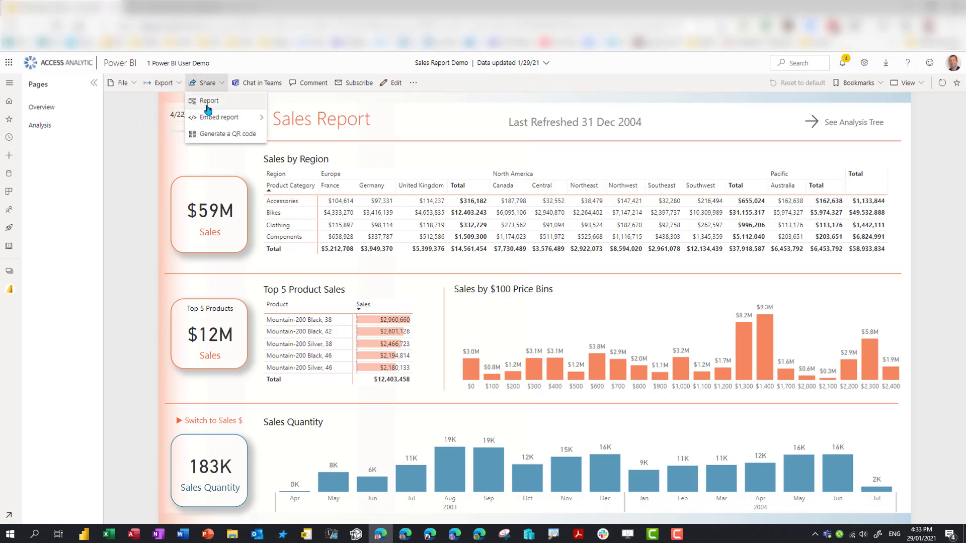
{"action": "left_click", "coordinate": [208, 104]}
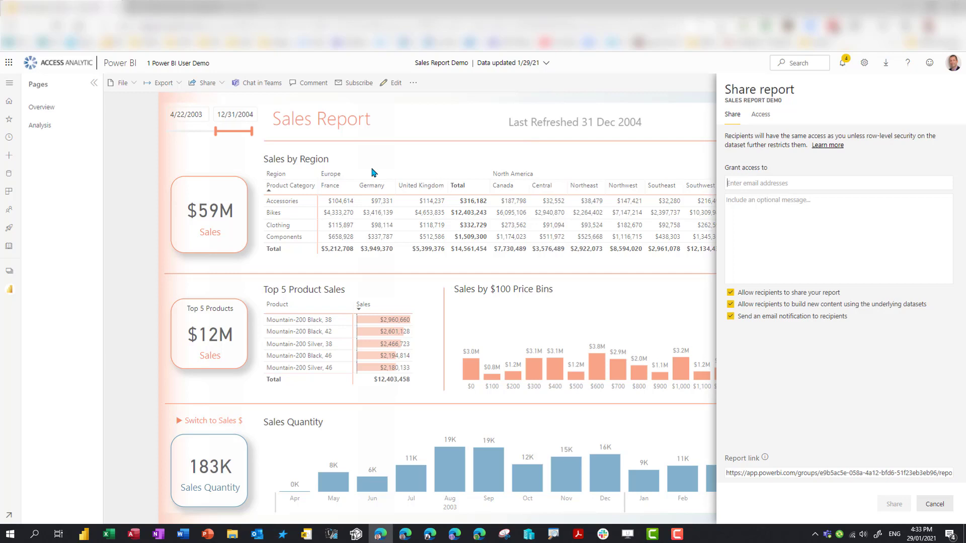
{"action": "left_click", "coordinate": [470, 86]}
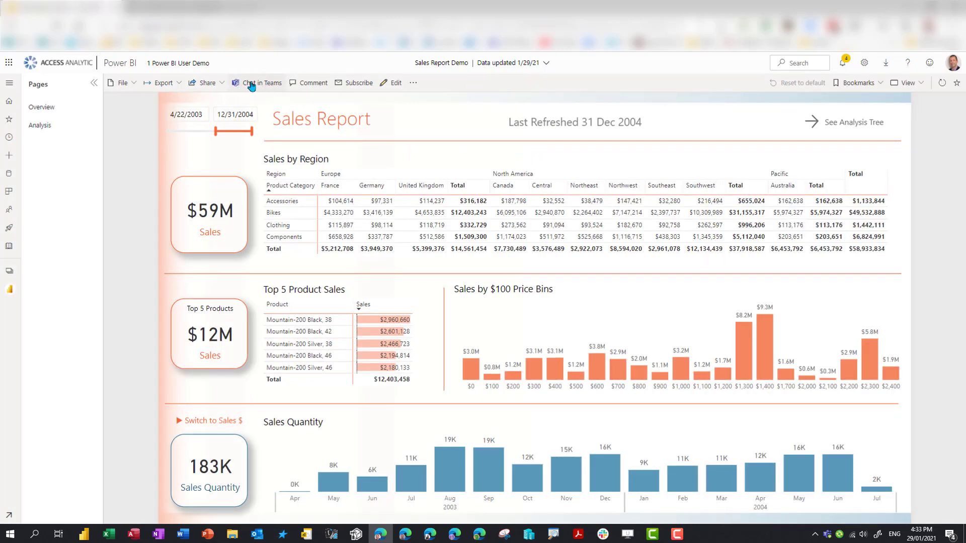
{"action": "left_click", "coordinate": [261, 86]}
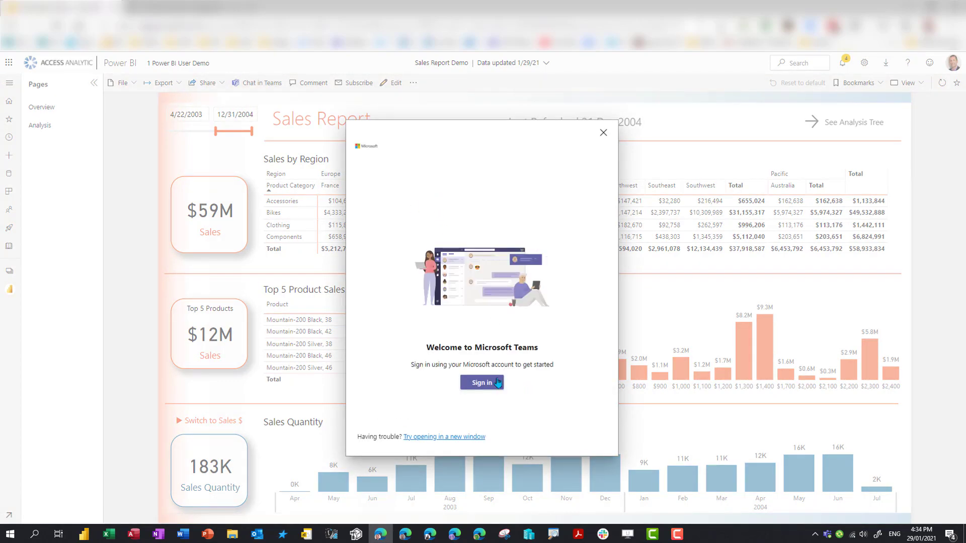
{"action": "left_click", "coordinate": [603, 133]}
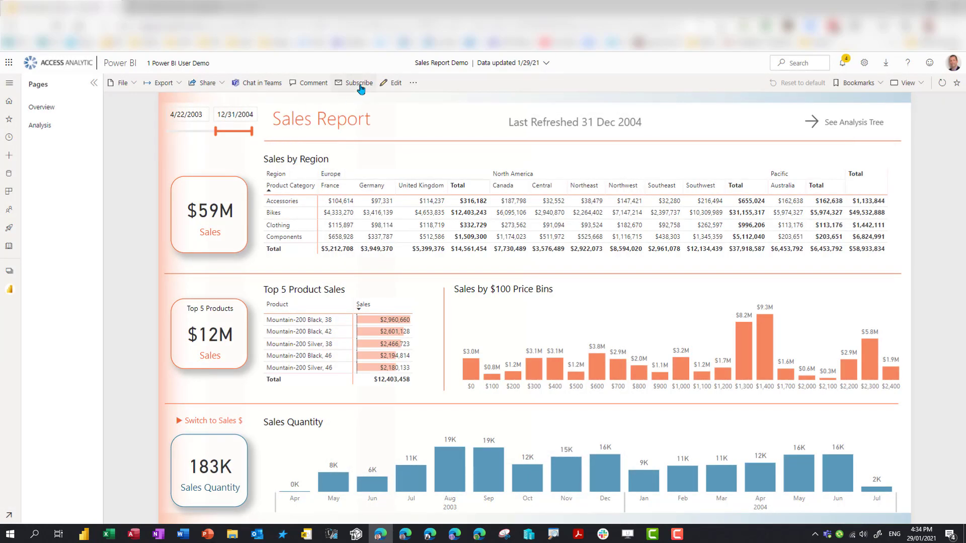
- Add a new email subscription for the Overview page with Daily frequency kept
{"action": "left_click", "coordinate": [359, 84]}
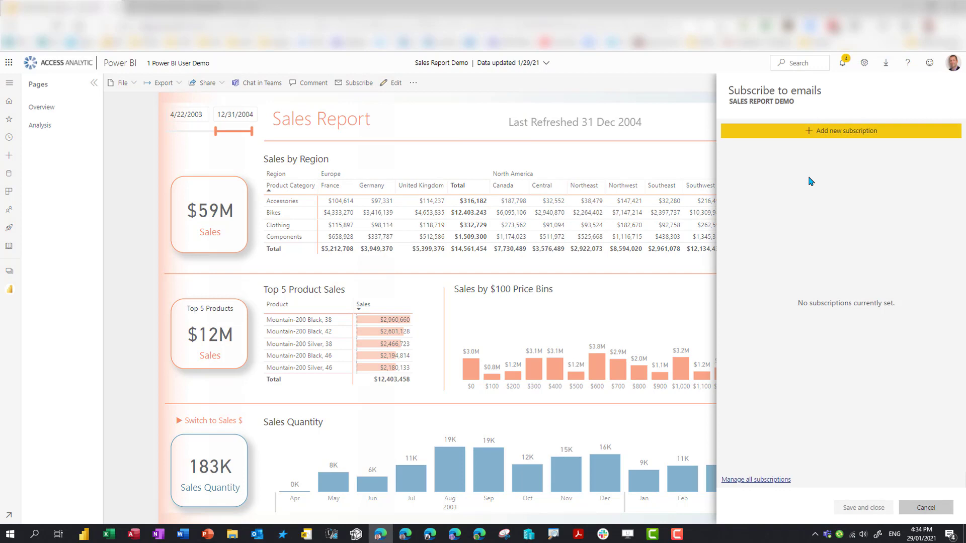
{"action": "left_click", "coordinate": [819, 135]}
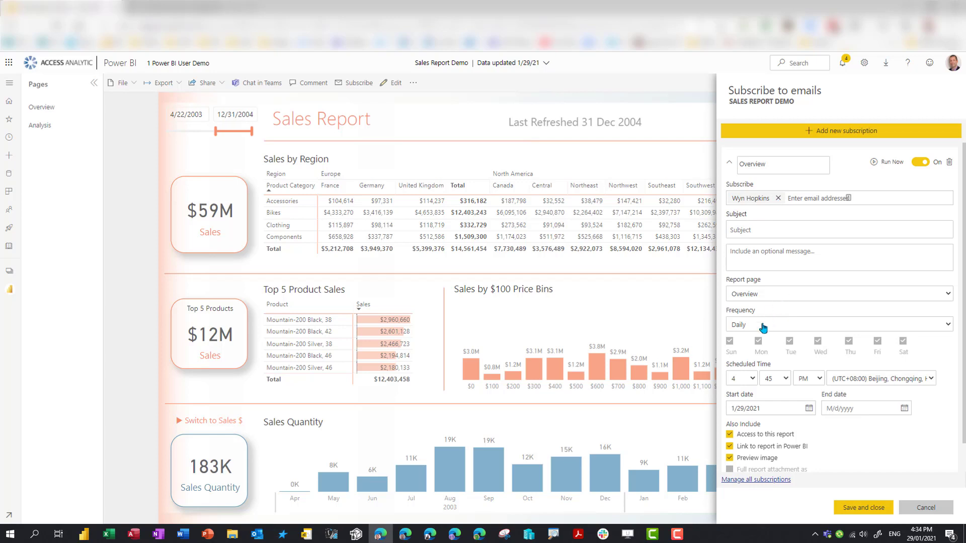
{"action": "left_click", "coordinate": [763, 328]}
{"action": "left_click", "coordinate": [763, 328]}
{"action": "left_click", "coordinate": [754, 325]}
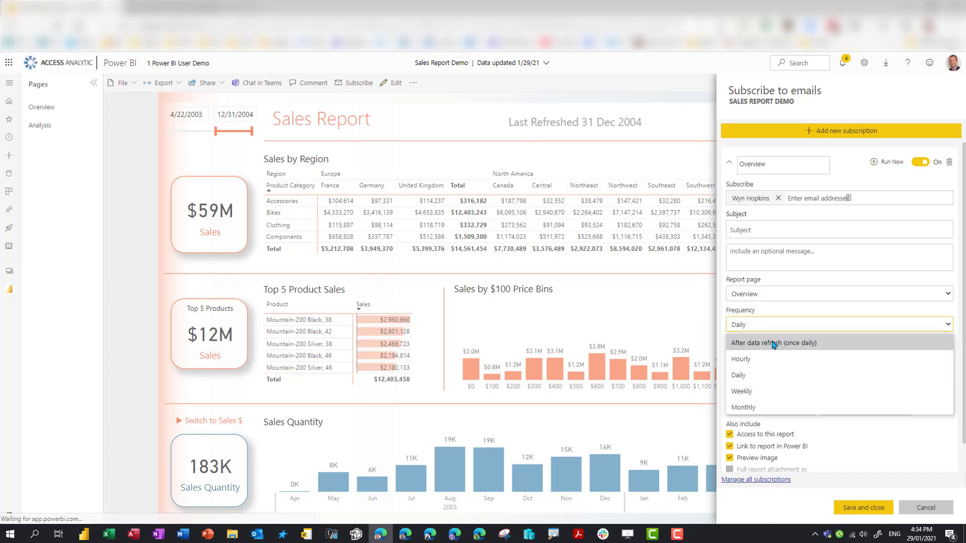
{"action": "left_click", "coordinate": [788, 326]}
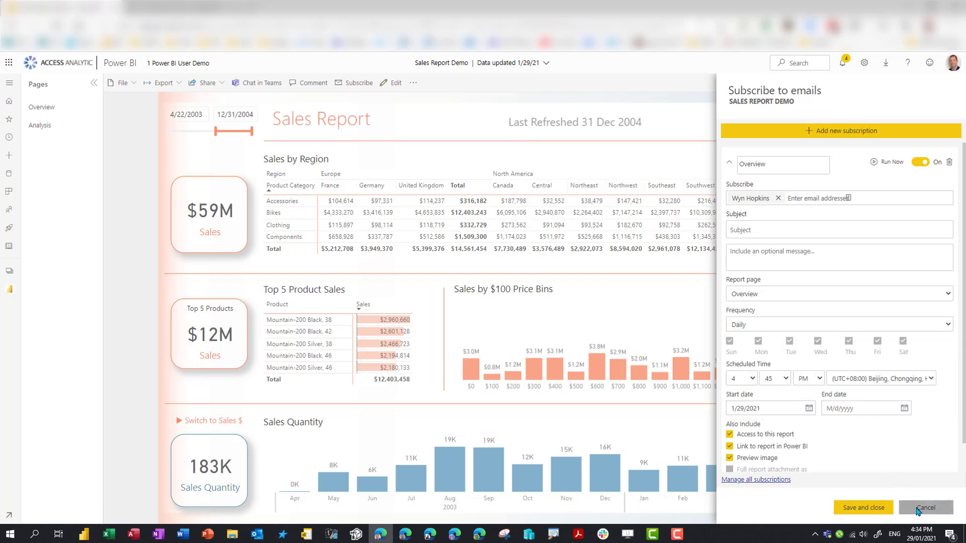
- Cancel the new subscription, then briefly view the report's comments and title details
{"action": "left_click", "coordinate": [917, 509]}
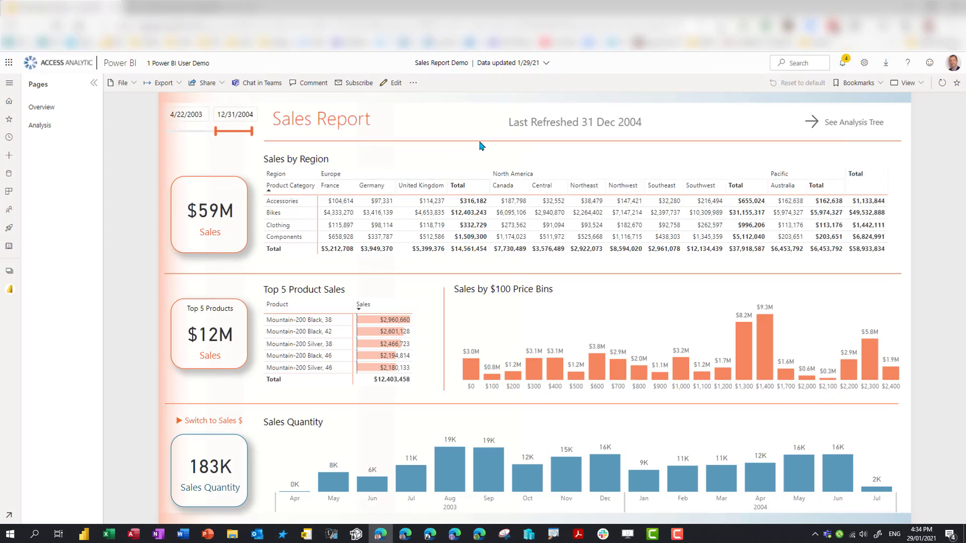
{"action": "left_click", "coordinate": [310, 83]}
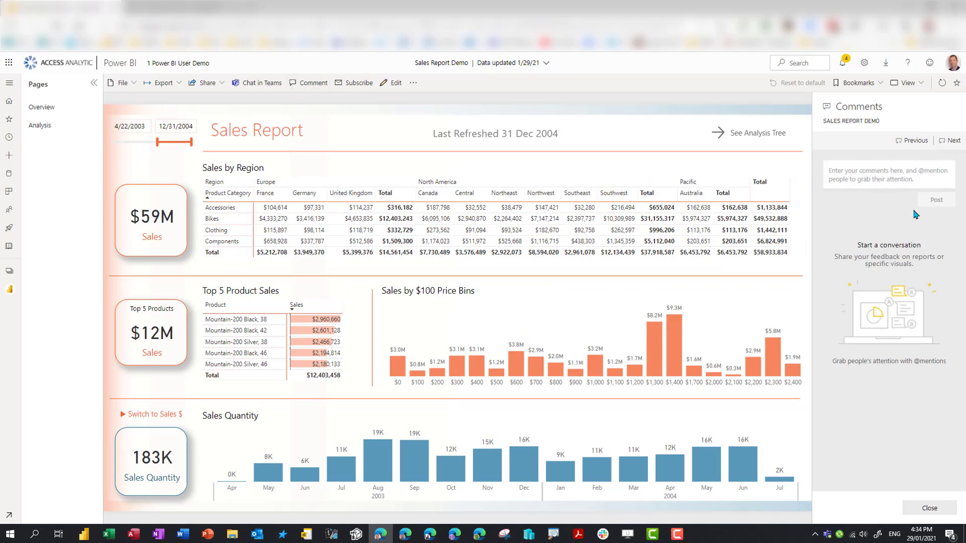
{"action": "left_click", "coordinate": [928, 508]}
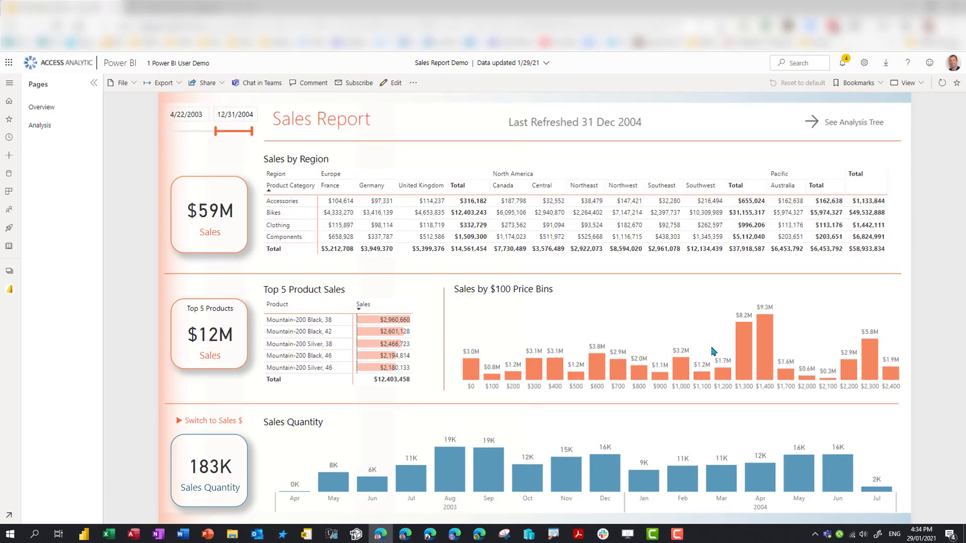
{"action": "left_click", "coordinate": [543, 66]}
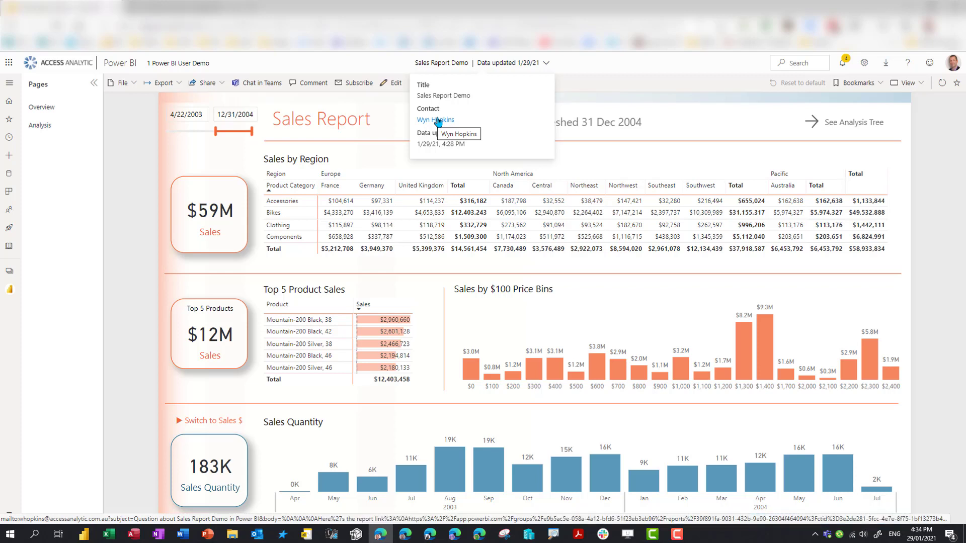
{"action": "left_click", "coordinate": [617, 69]}
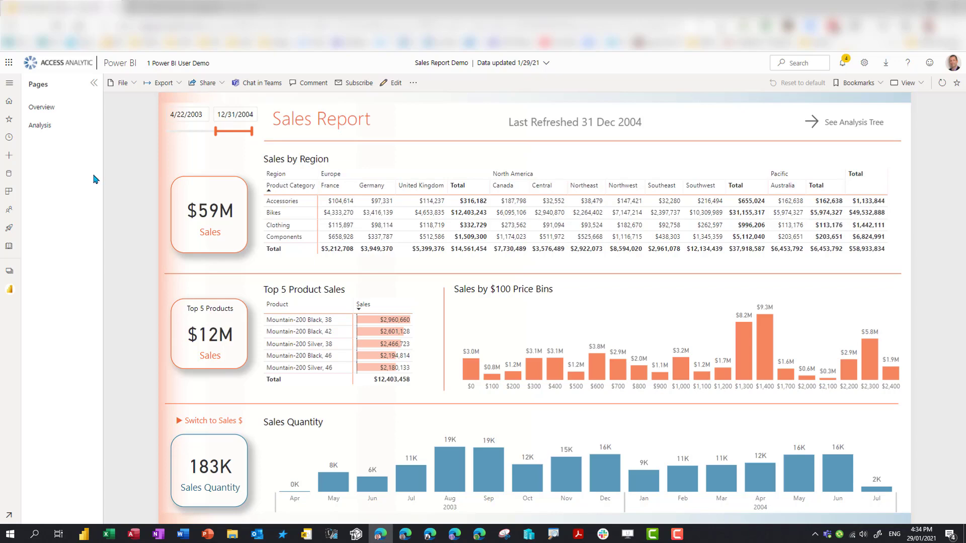
- List the 81 items shared with you, sorted newest first, with Sales Report Demo on top
{"action": "left_click", "coordinate": [9, 83]}
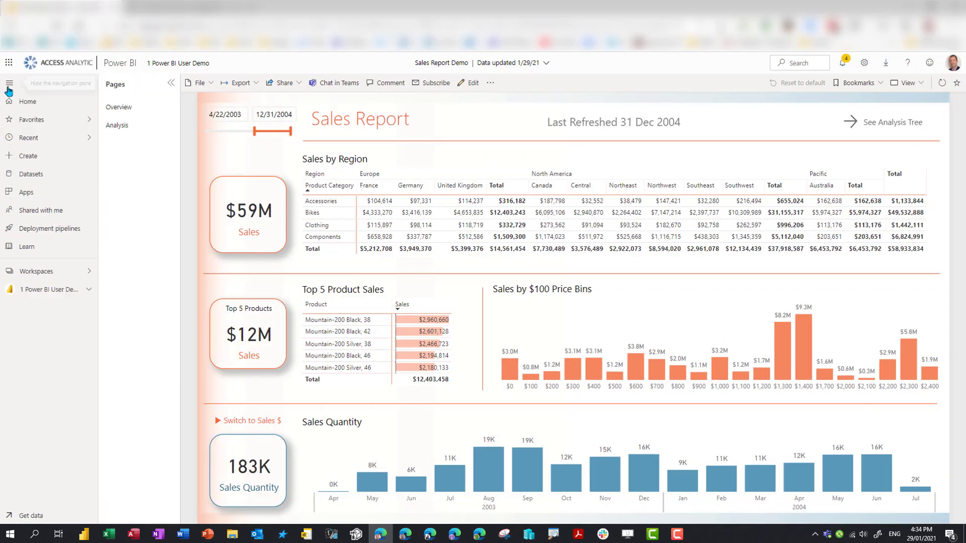
{"action": "left_click", "coordinate": [35, 211]}
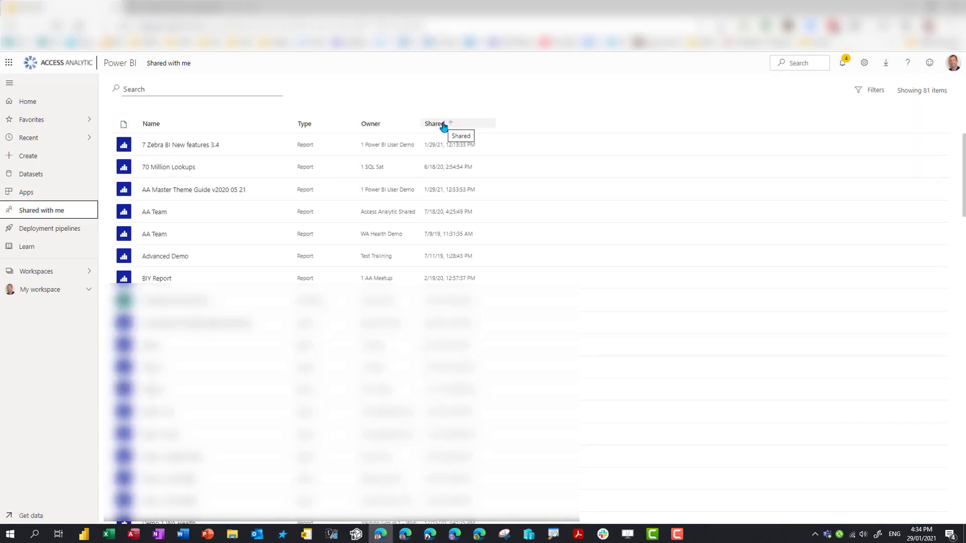
{"action": "double_click", "coordinate": [443, 125]}
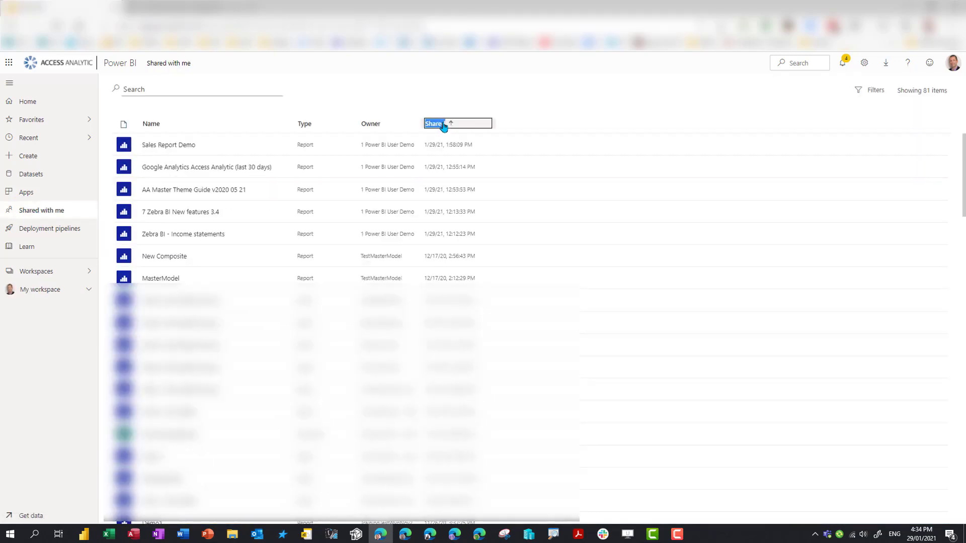
{"action": "left_click", "coordinate": [169, 146]}
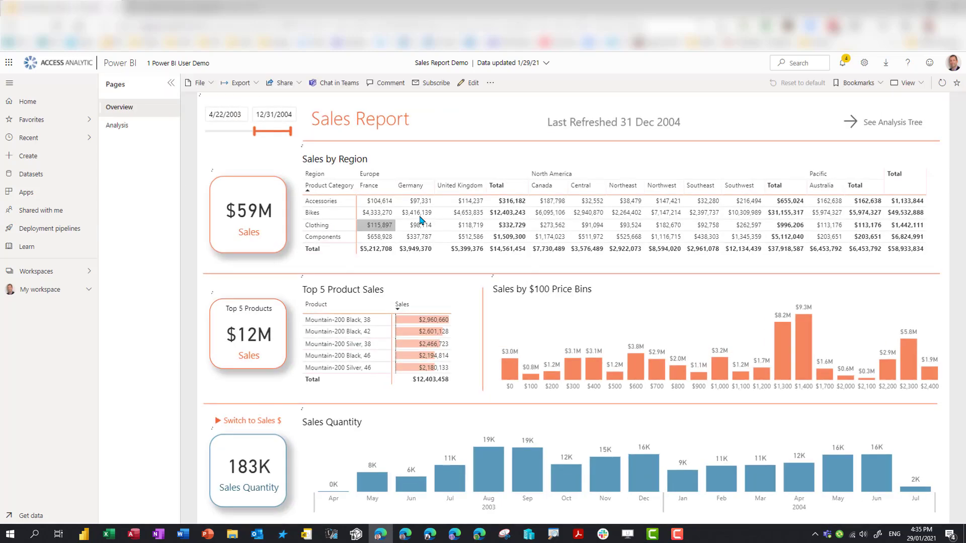
{"action": "left_click", "coordinate": [43, 215]}
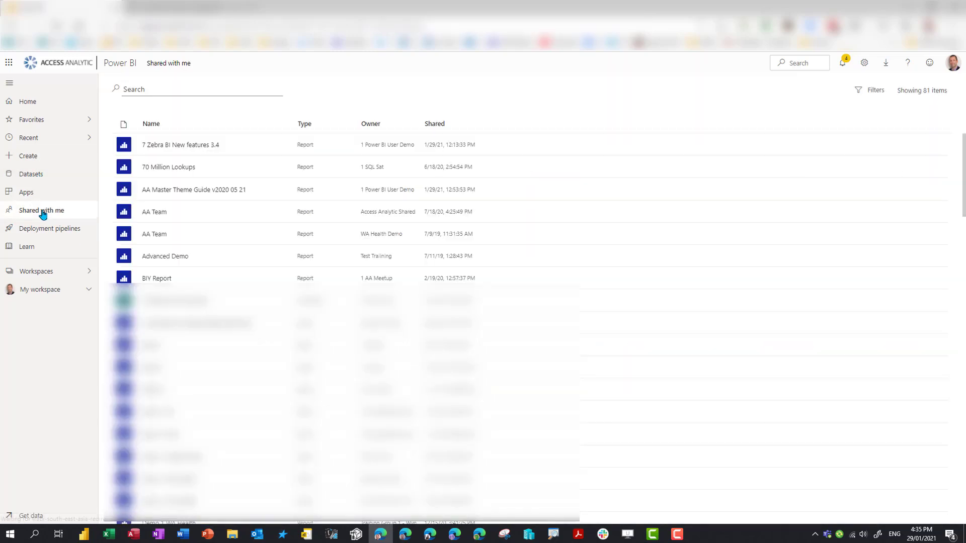
{"action": "left_click", "coordinate": [444, 126]}
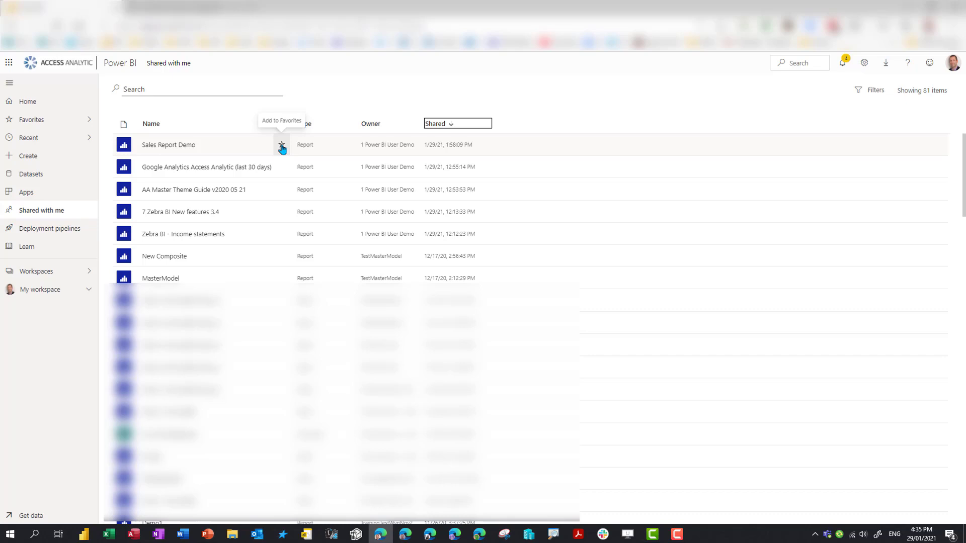
{"action": "left_click", "coordinate": [43, 124]}
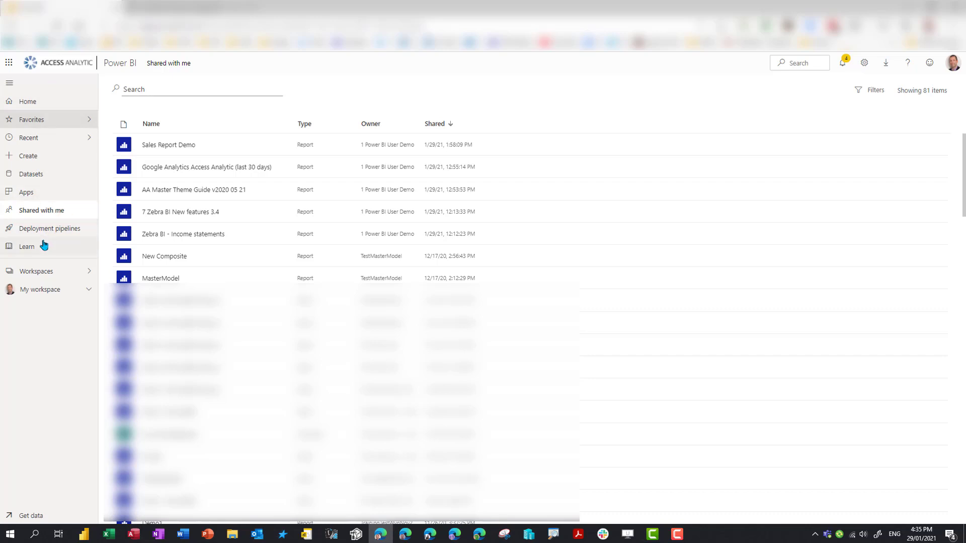
- Go to the installed Apps and open the 1 Power BI User Demo app
{"action": "right_click", "coordinate": [29, 192]}
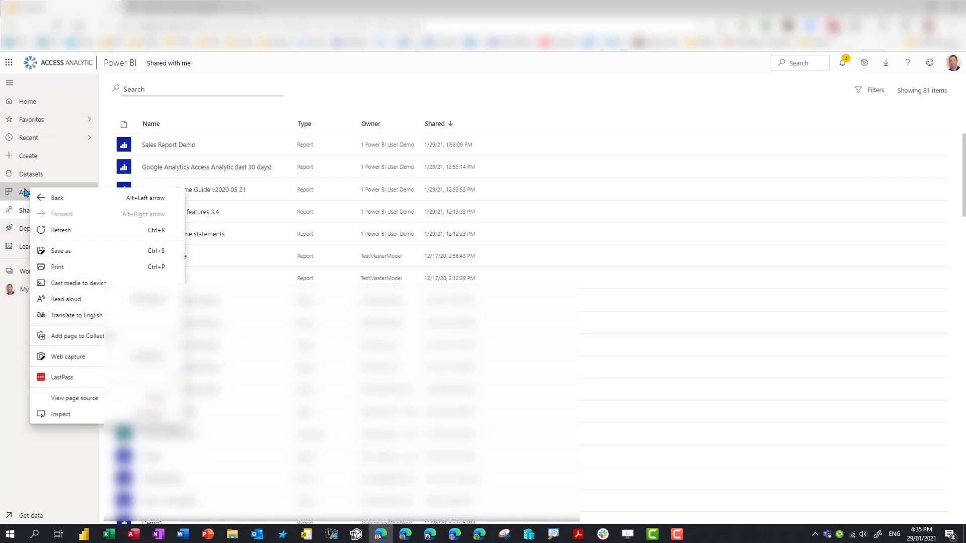
{"action": "left_click", "coordinate": [23, 193]}
{"action": "left_click", "coordinate": [22, 195]}
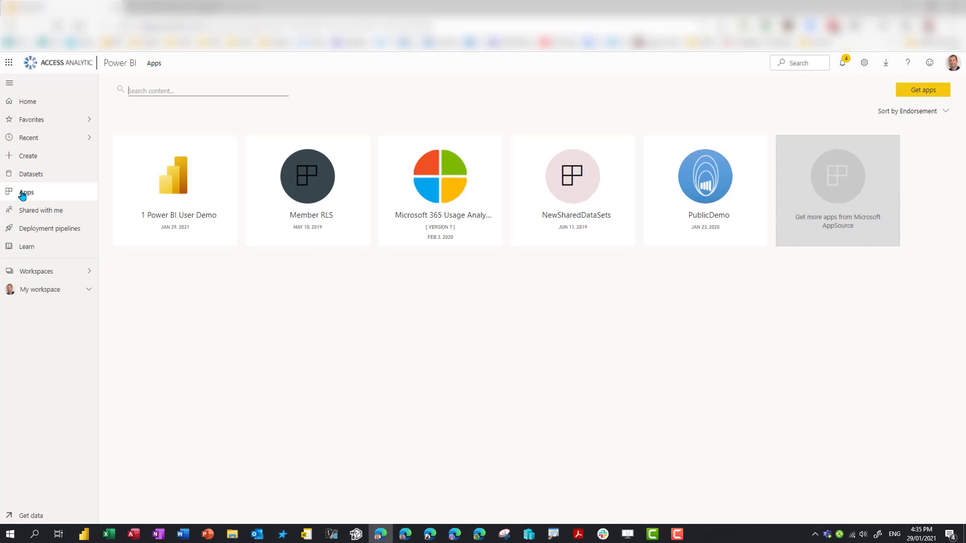
{"action": "mouse_move", "coordinate": [181, 216]}
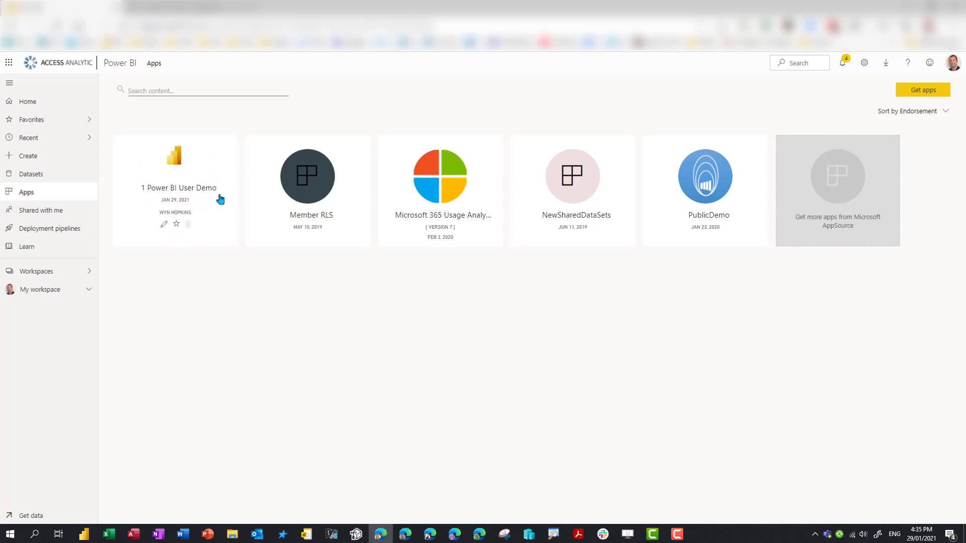
{"action": "left_click", "coordinate": [919, 95]}
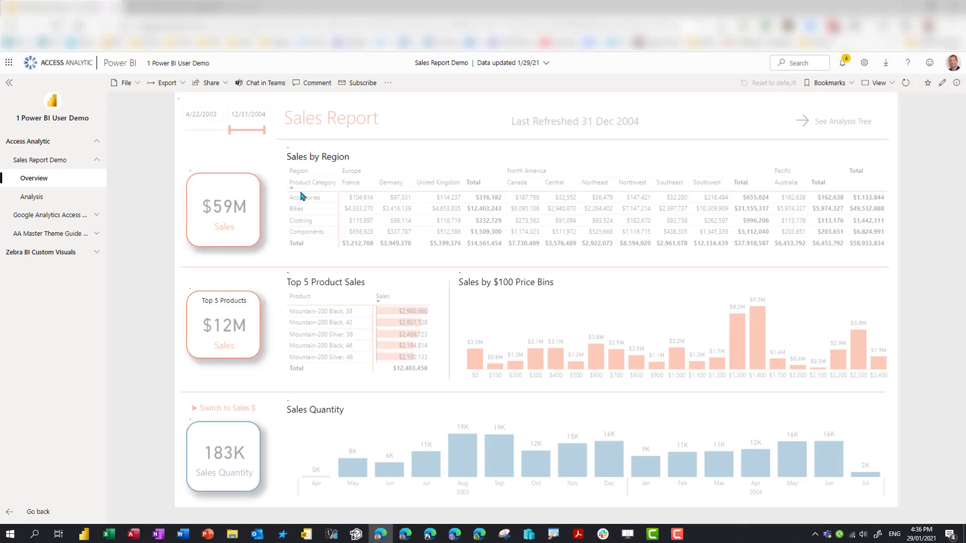
- Open the Google Analytics Access Analytic report's Last 30 days page from the app navigation
{"action": "left_click", "coordinate": [98, 143]}
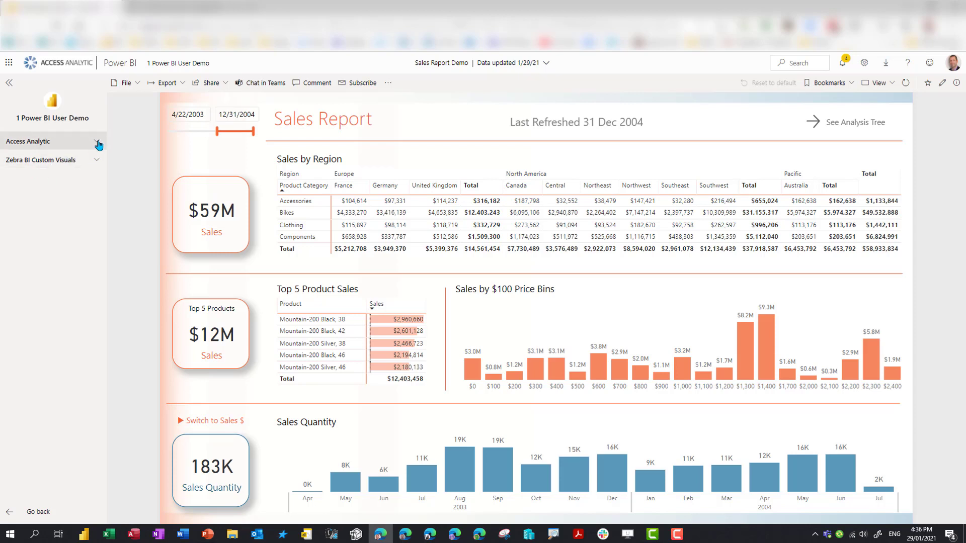
{"action": "left_click", "coordinate": [98, 143]}
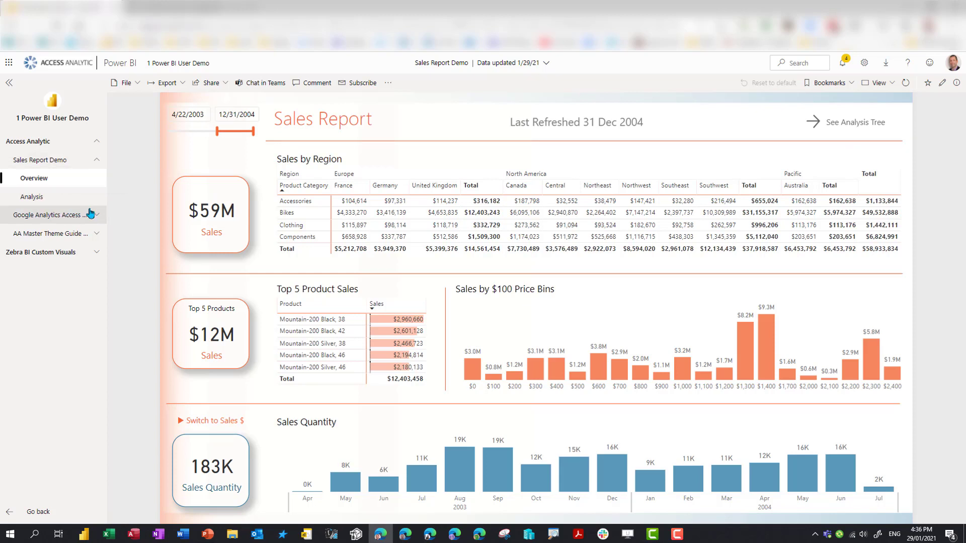
{"action": "left_click", "coordinate": [98, 215]}
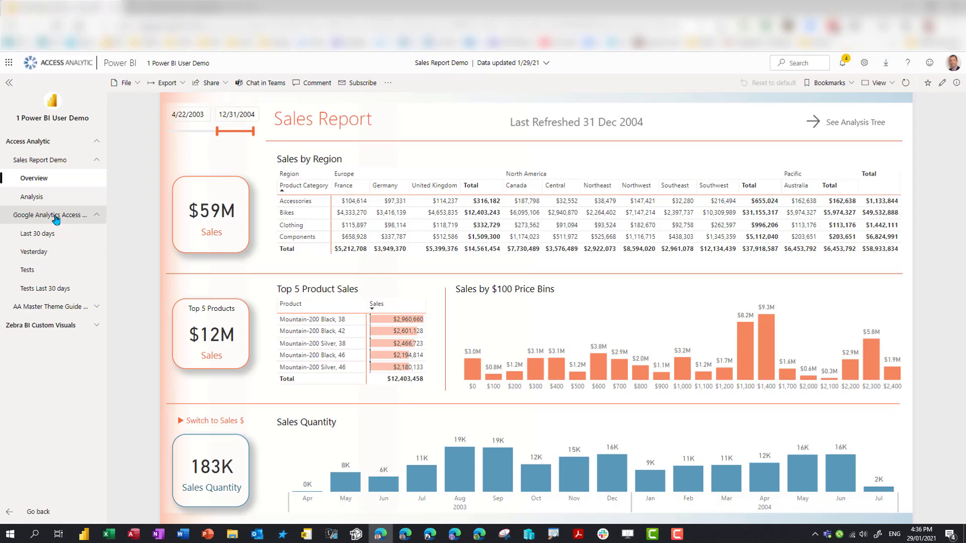
{"action": "left_click", "coordinate": [42, 239]}
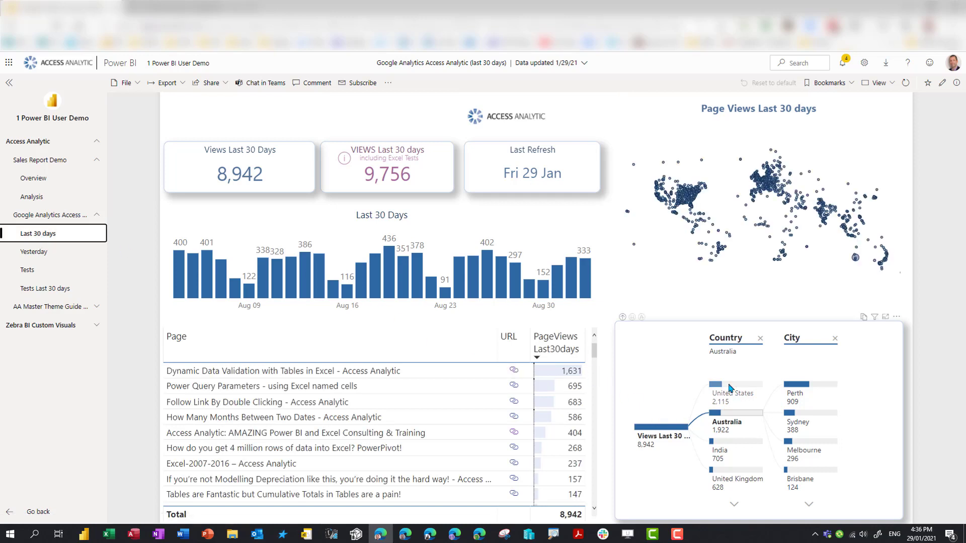
- Cross-filter by the Dynamic Data Validation and Follow Link By Double Clicking posts, then clear it
{"action": "mouse_move", "coordinate": [730, 388]}
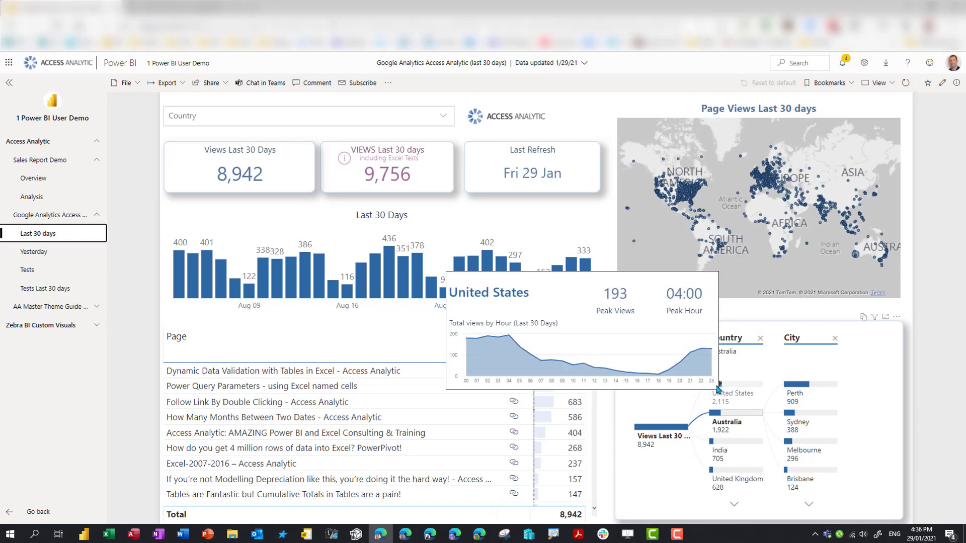
{"action": "left_click", "coordinate": [370, 376]}
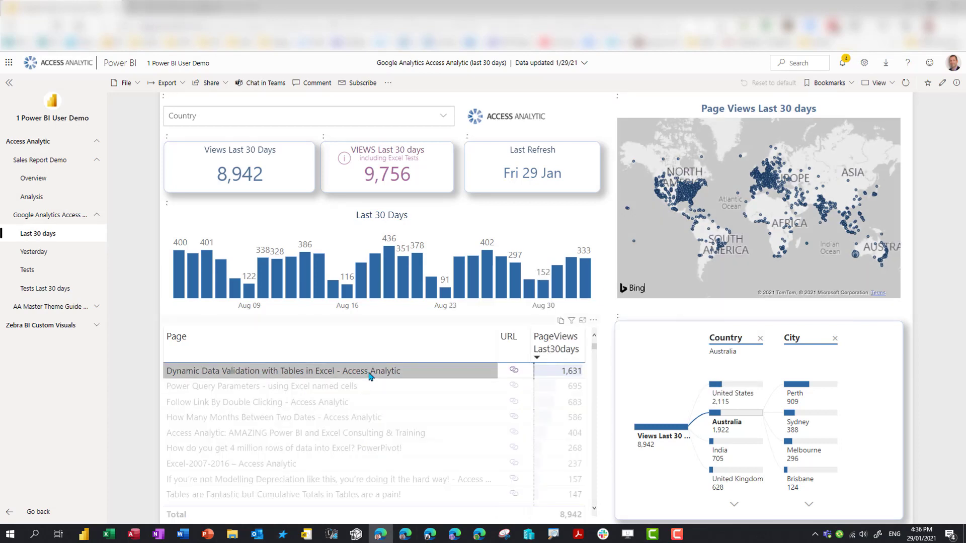
{"action": "left_click", "coordinate": [359, 406]}
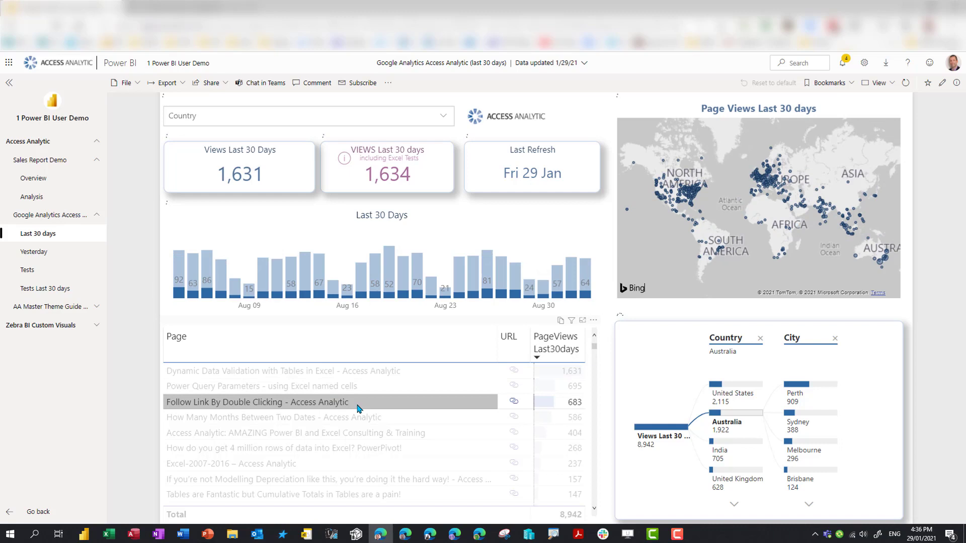
{"action": "left_click", "coordinate": [371, 378]}
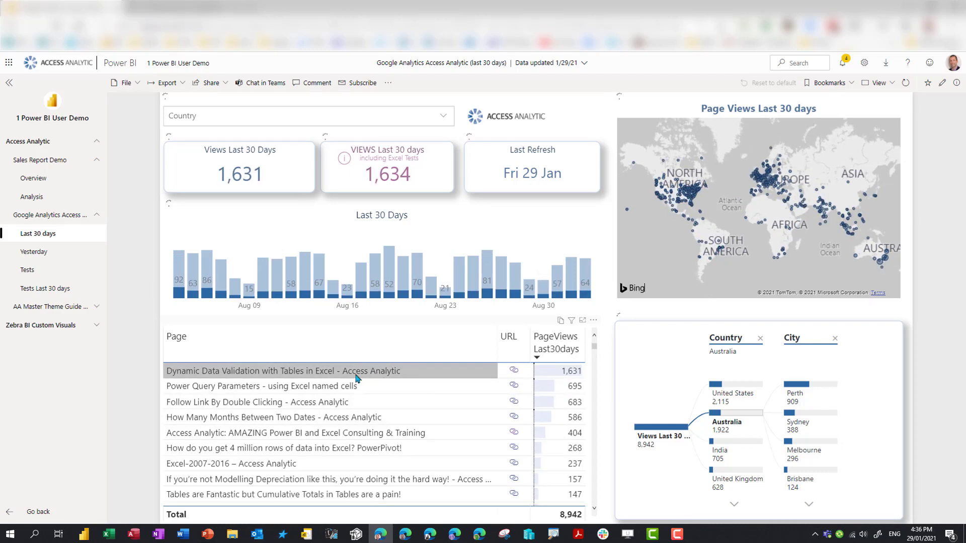
{"action": "left_click", "coordinate": [356, 377]}
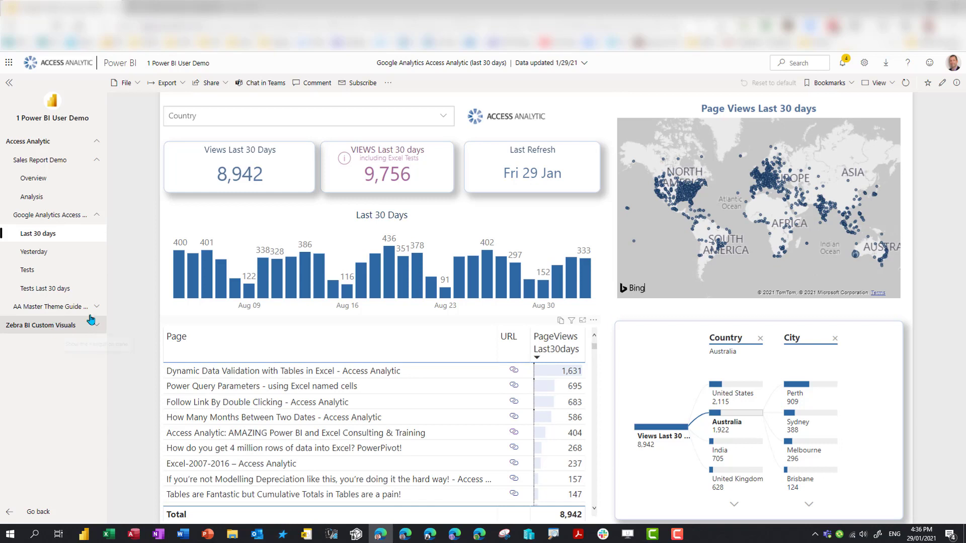
{"action": "left_click", "coordinate": [95, 142]}
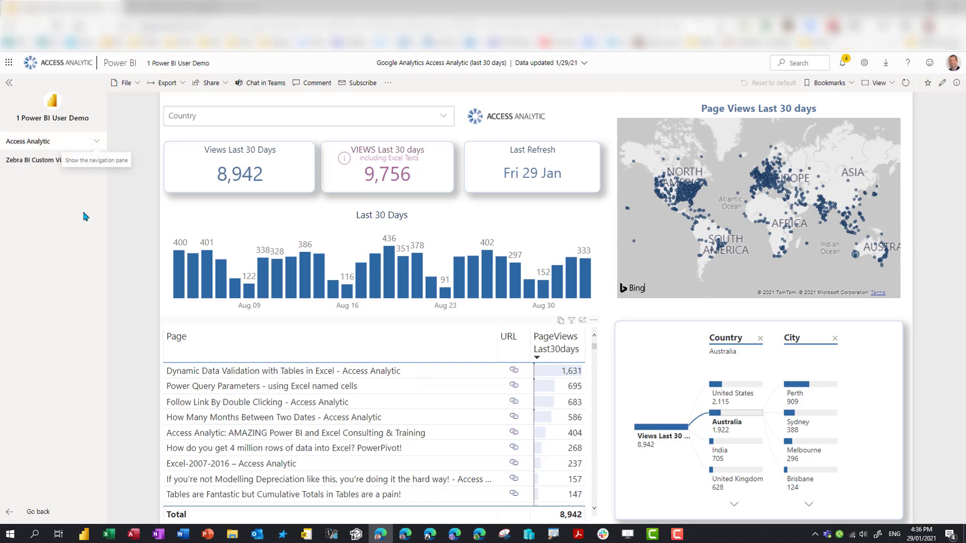
- View Zebra BI Income statements' Rolling 13 months and KPIs Quarterly pages, then return to the dashboard
{"action": "left_click", "coordinate": [50, 160]}
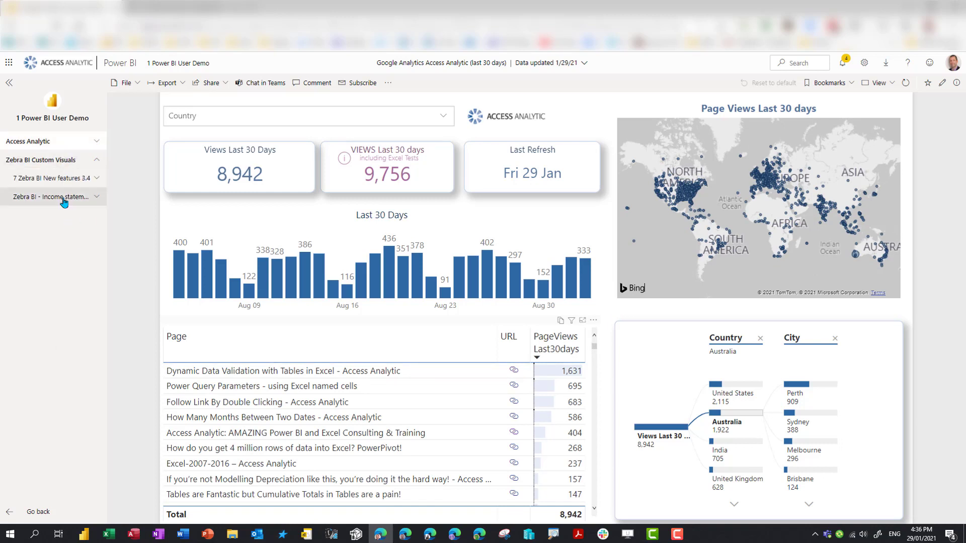
{"action": "left_click", "coordinate": [63, 198]}
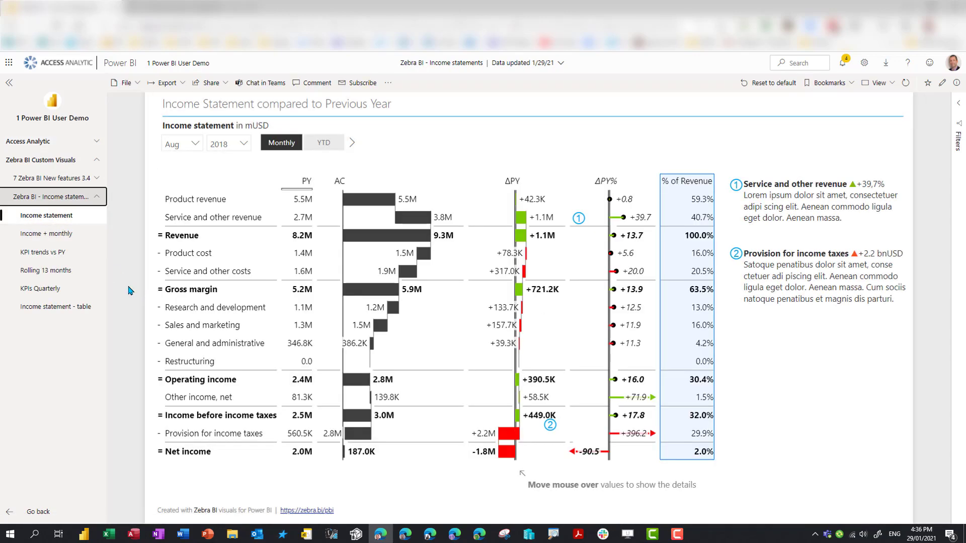
{"action": "left_click", "coordinate": [56, 272]}
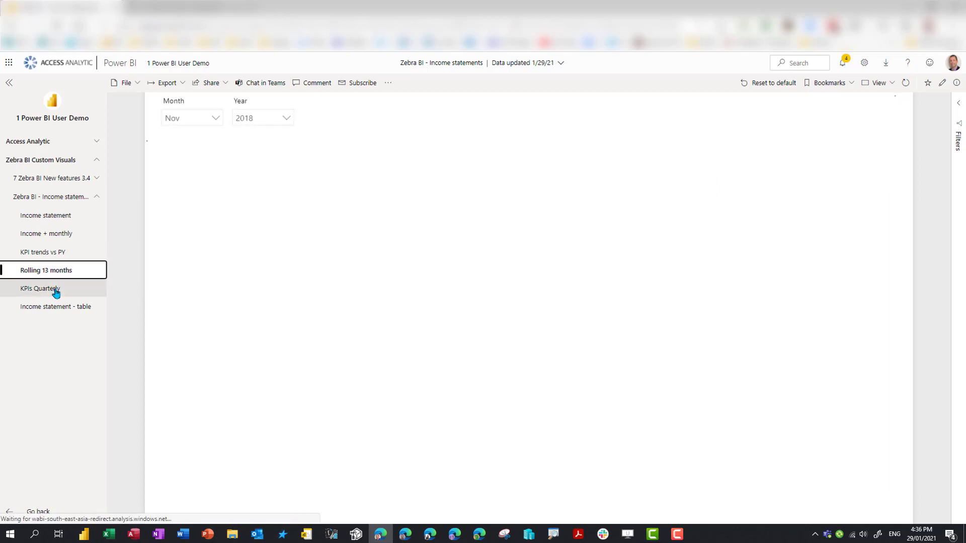
{"action": "left_click", "coordinate": [58, 290]}
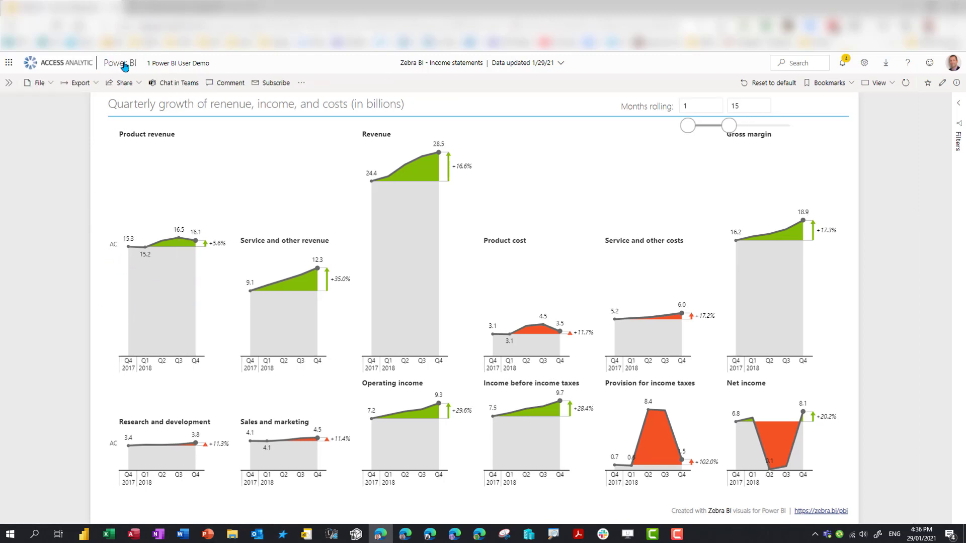
{"action": "left_click", "coordinate": [124, 67]}
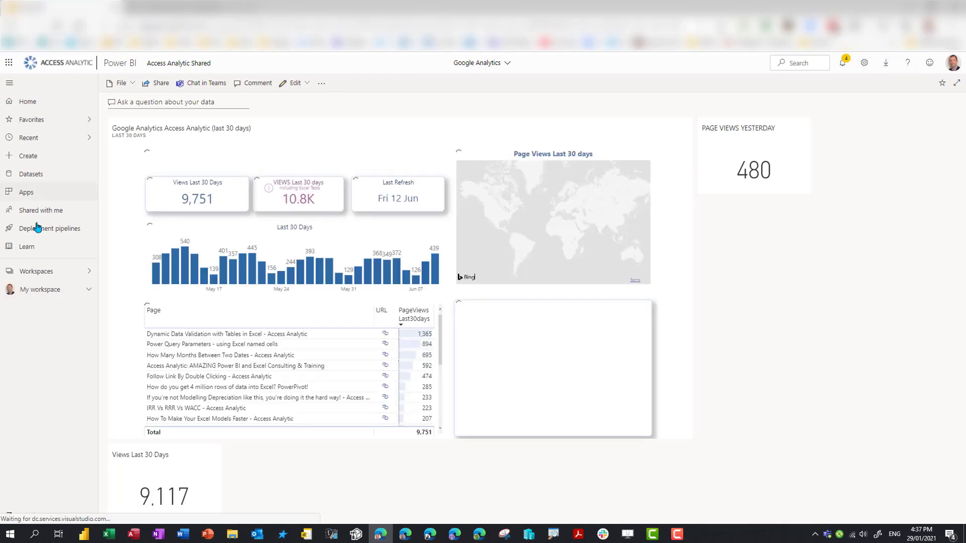
- Open the 1 Power BI User Demo workspace and compare its All and Content listings
{"action": "left_click", "coordinate": [43, 290]}
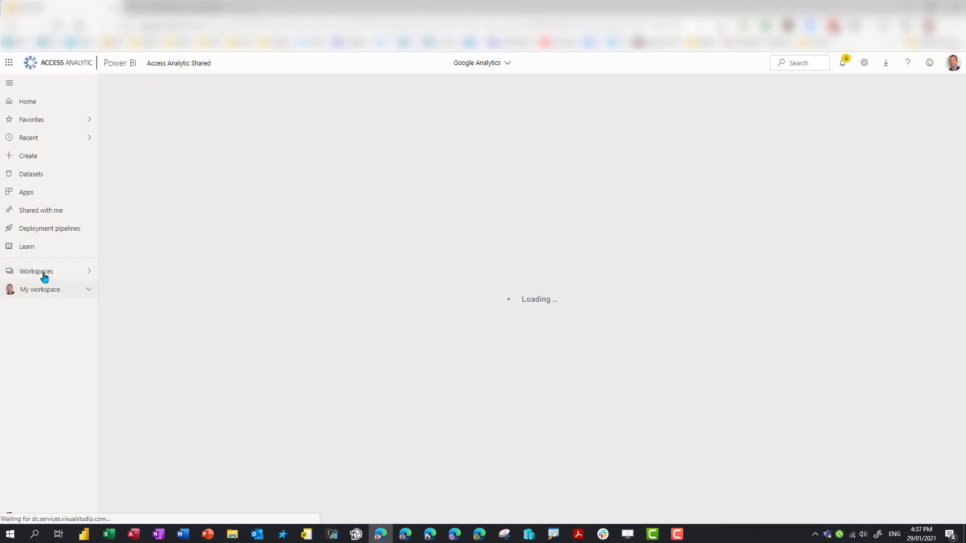
{"action": "left_click", "coordinate": [45, 275]}
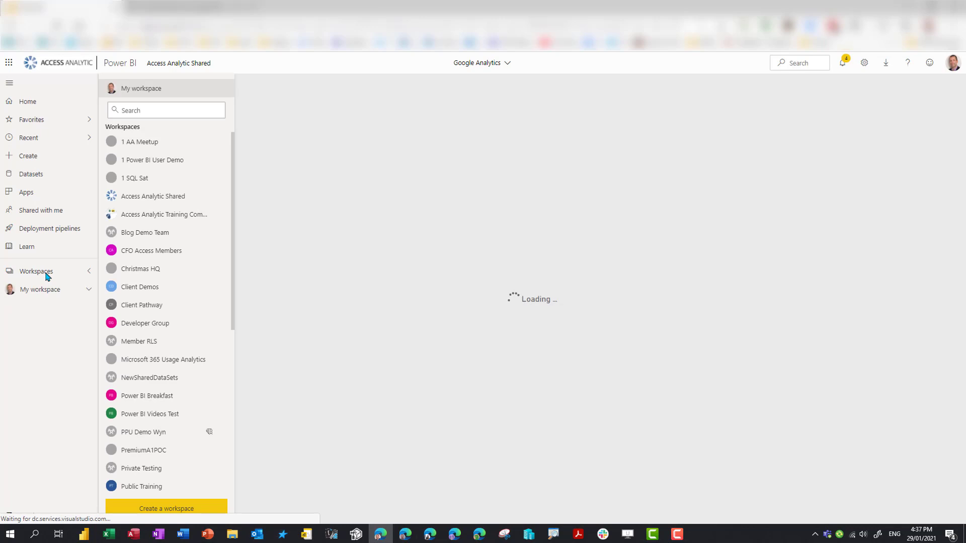
{"action": "left_click", "coordinate": [152, 161]}
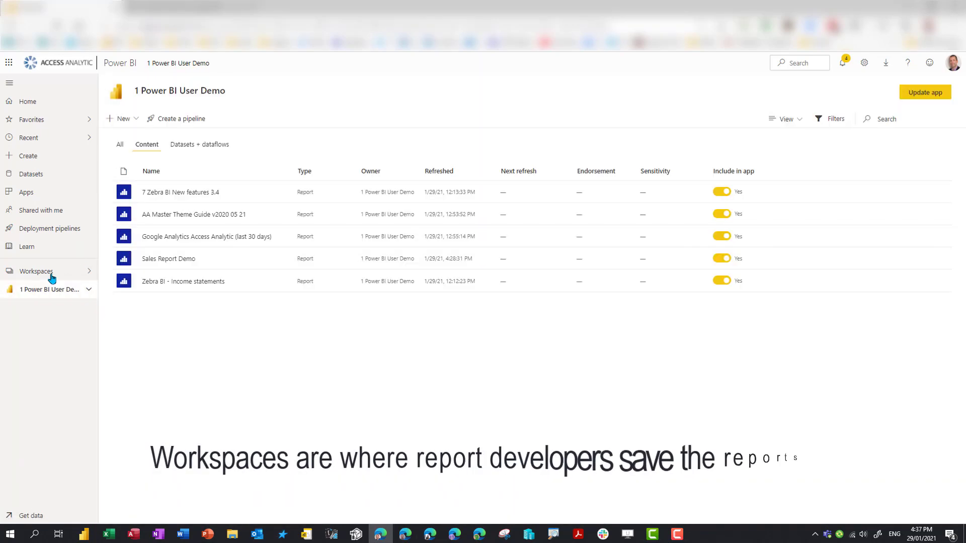
{"action": "left_click", "coordinate": [120, 144]}
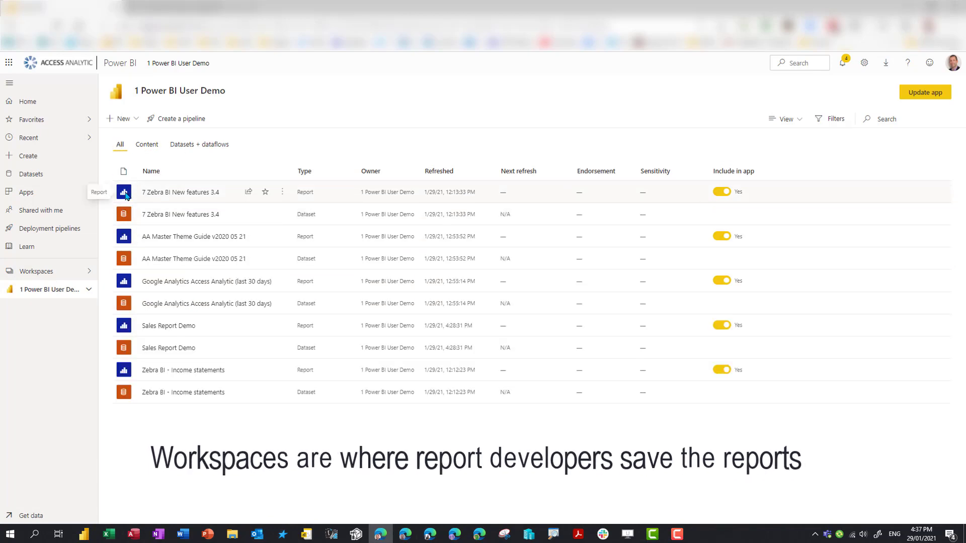
{"action": "left_click", "coordinate": [146, 146]}
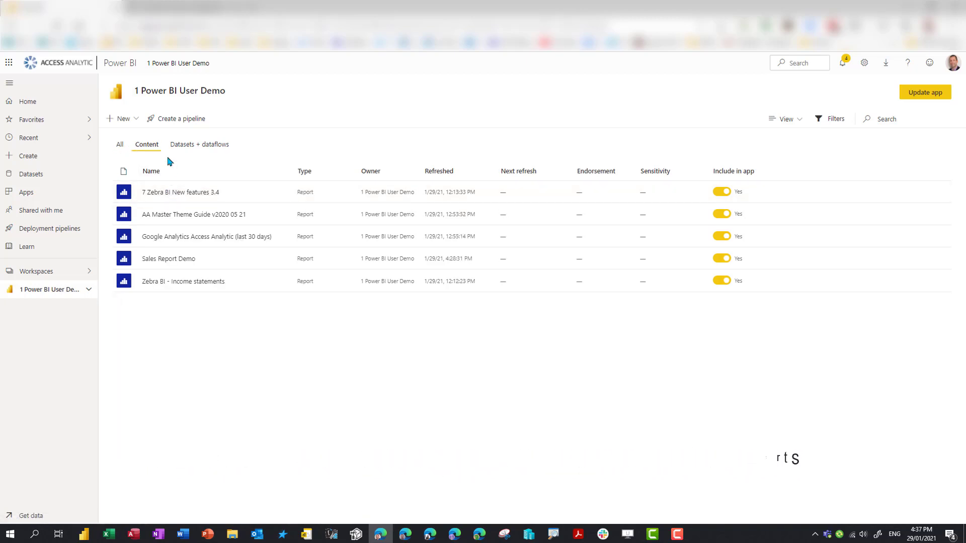
- Open Sales Report Demo and bring up Drill through > Map for Europe, then North America
{"action": "left_click", "coordinate": [168, 259]}
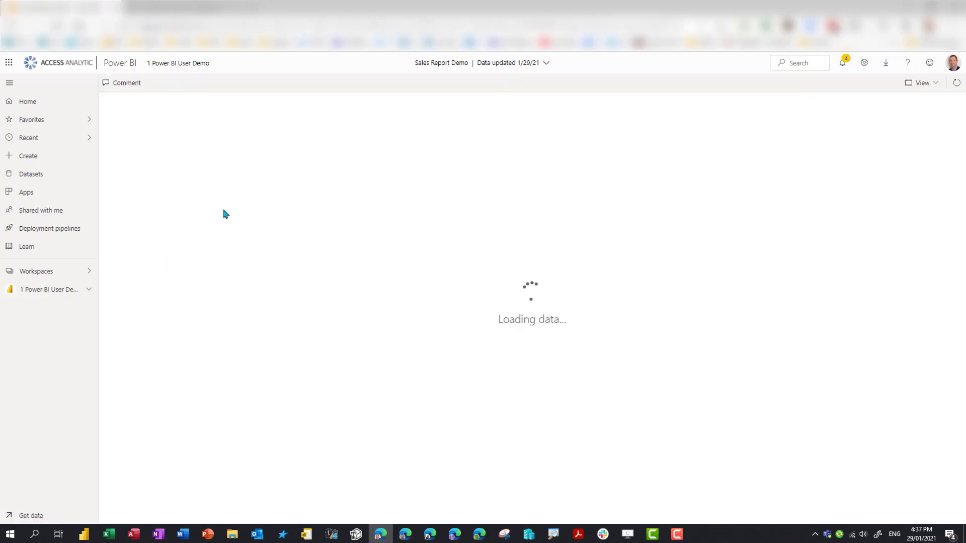
{"action": "mouse_move", "coordinate": [362, 234]}
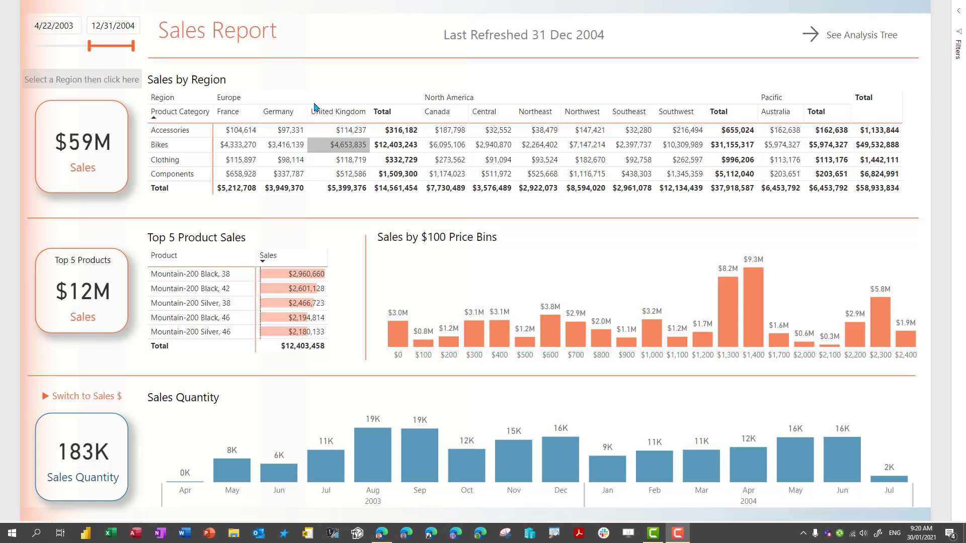
{"action": "right_click", "coordinate": [270, 103]}
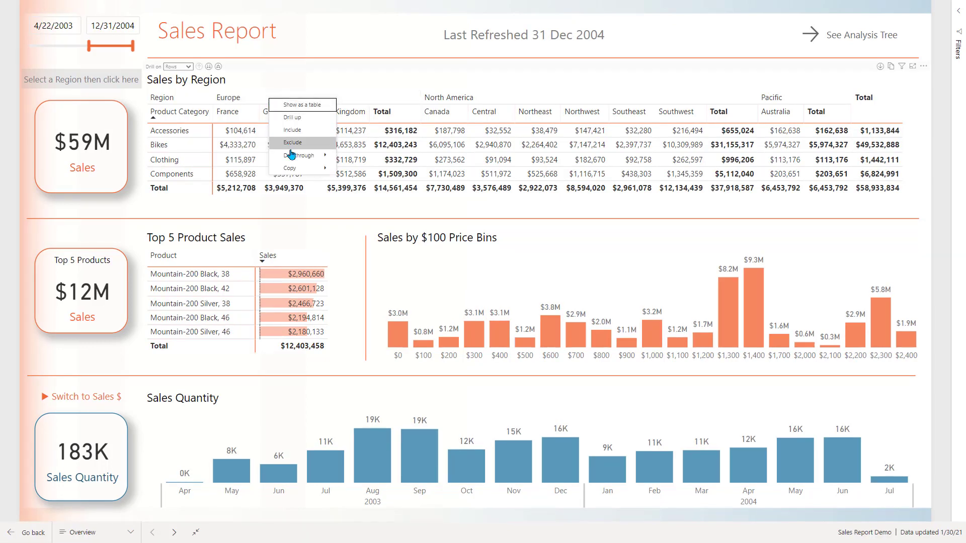
{"action": "mouse_move", "coordinate": [317, 156]}
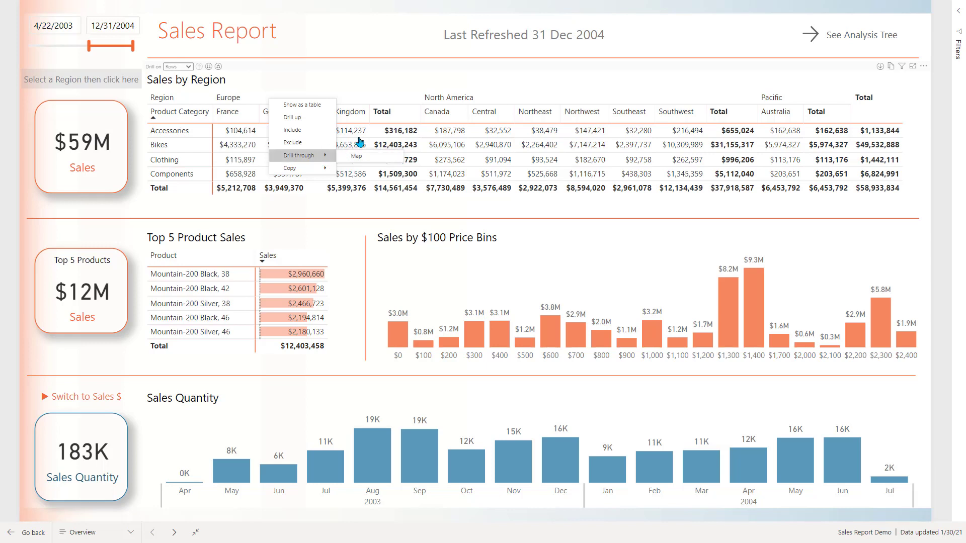
{"action": "right_click", "coordinate": [451, 99]}
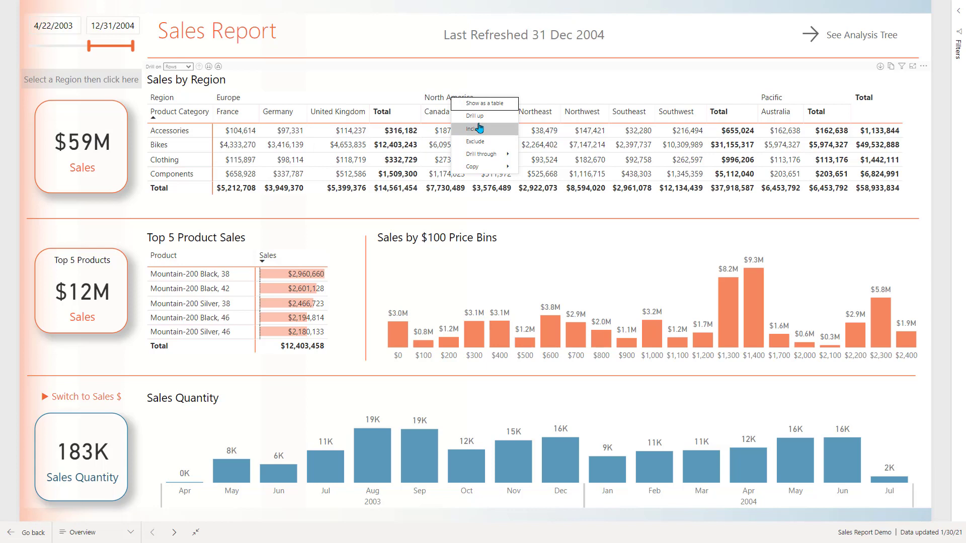
{"action": "mouse_move", "coordinate": [485, 154]}
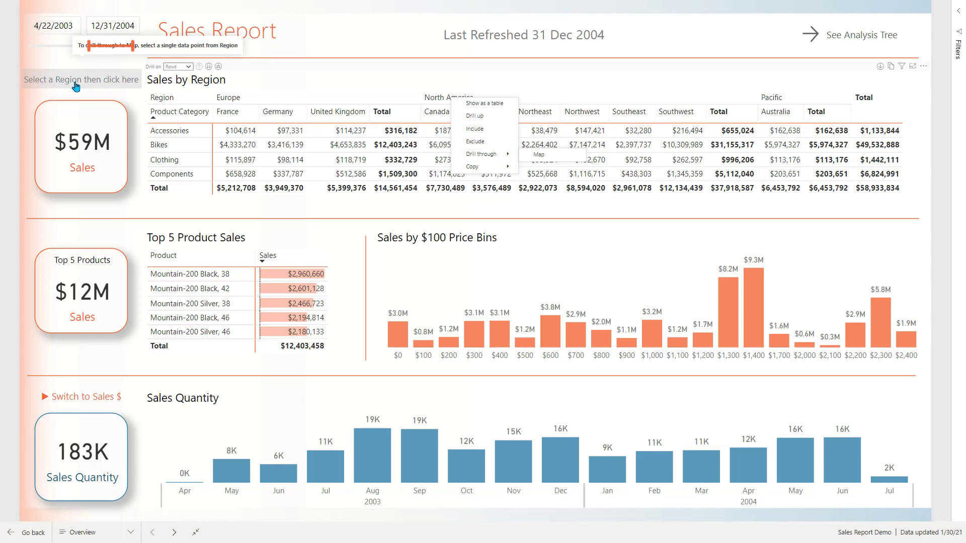
{"action": "left_click", "coordinate": [246, 100]}
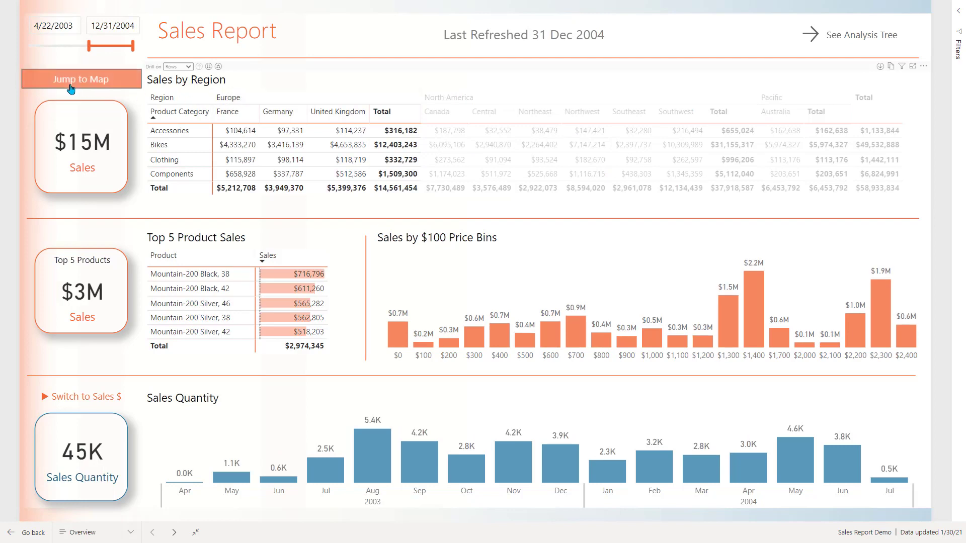
{"action": "left_click", "coordinate": [82, 81]}
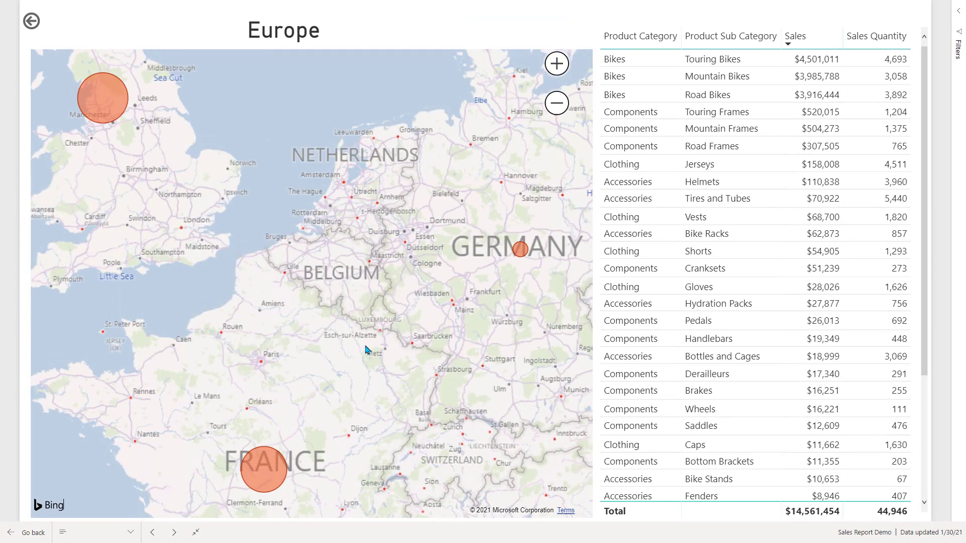
{"action": "left_click", "coordinate": [521, 251]}
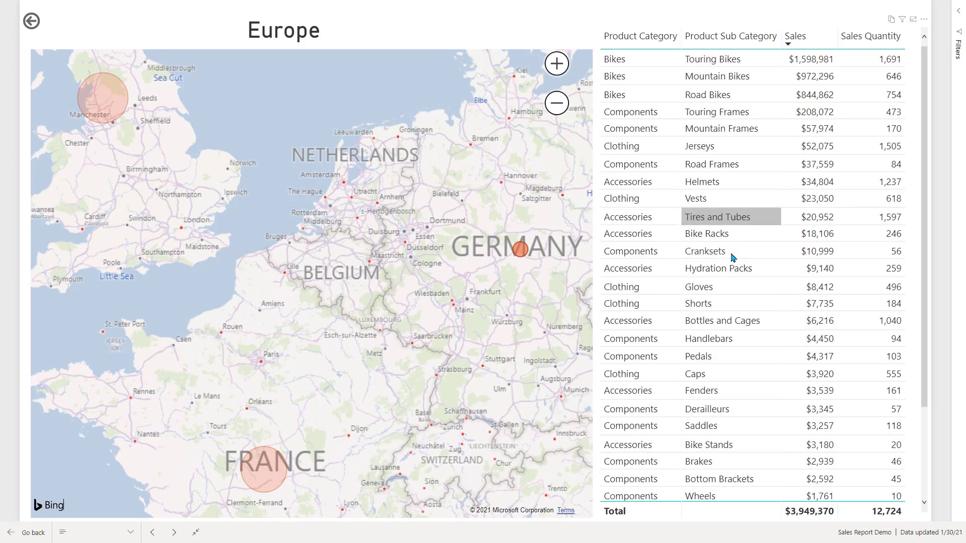
{"action": "left_click", "coordinate": [114, 110]}
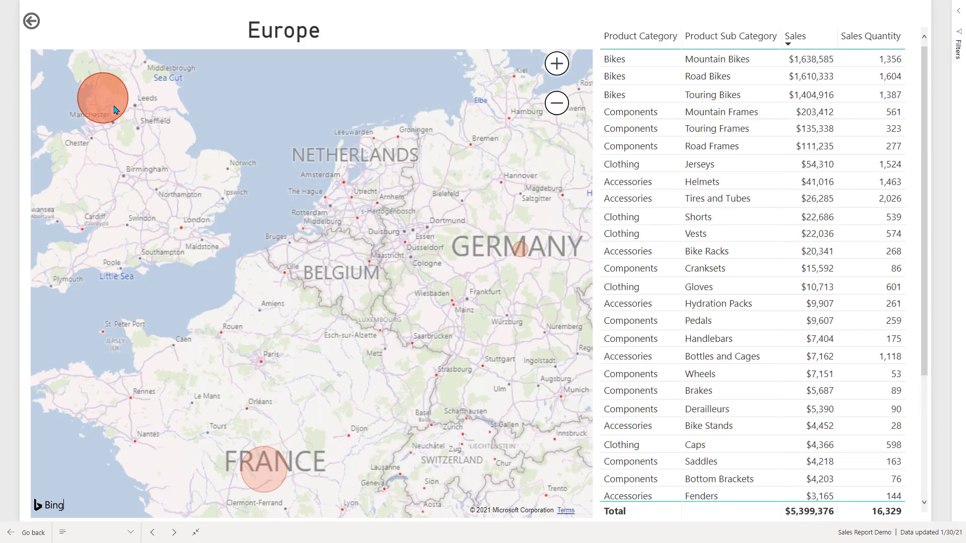
{"action": "left_click", "coordinate": [262, 478]}
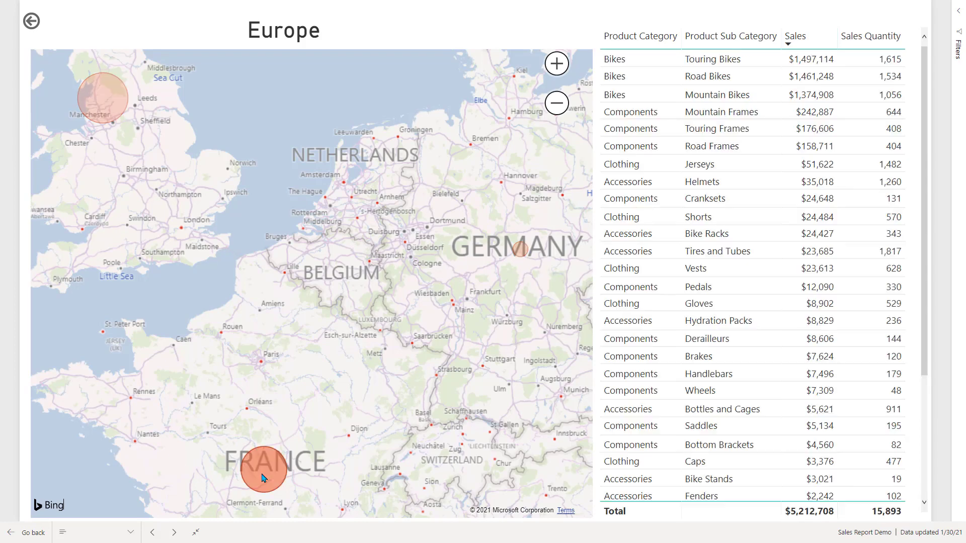
{"action": "left_click", "coordinate": [520, 254]}
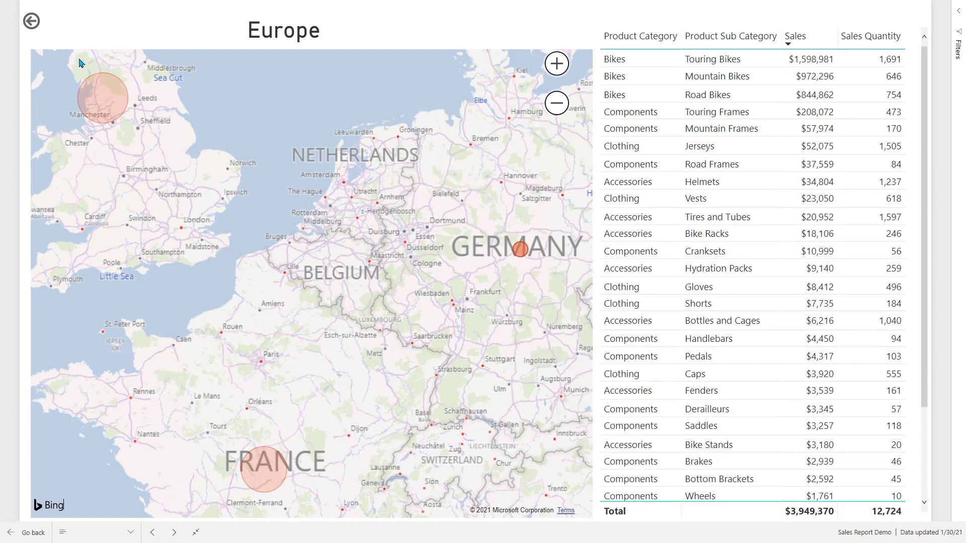
{"action": "left_click", "coordinate": [32, 22]}
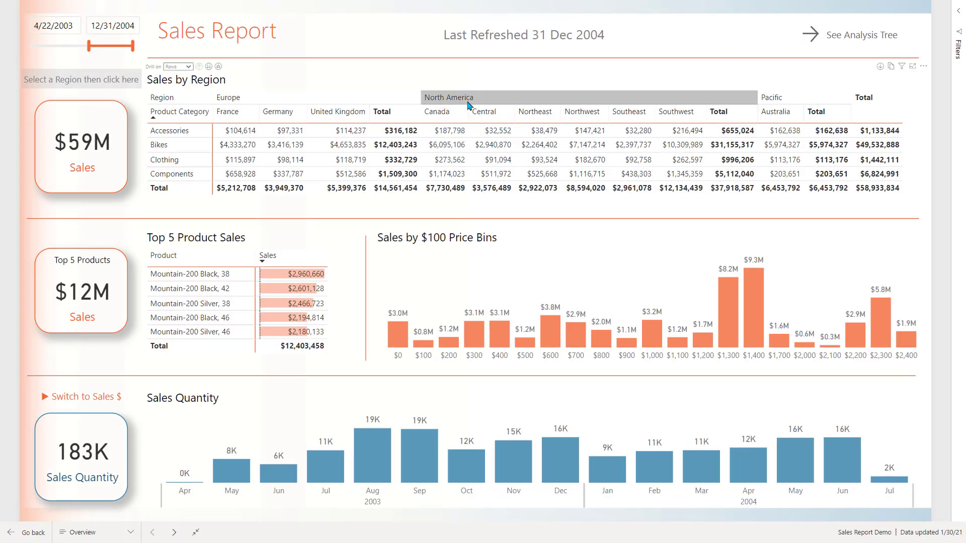
- Drill through North America to the Map page and cross-filter by the Canada, then Arkansas bubbles
{"action": "right_click", "coordinate": [467, 105]}
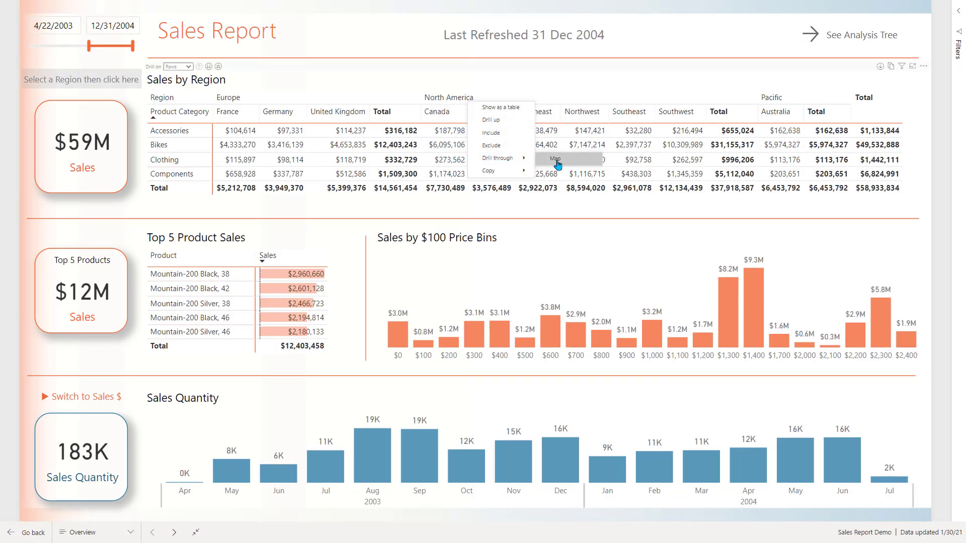
{"action": "left_click", "coordinate": [556, 160]}
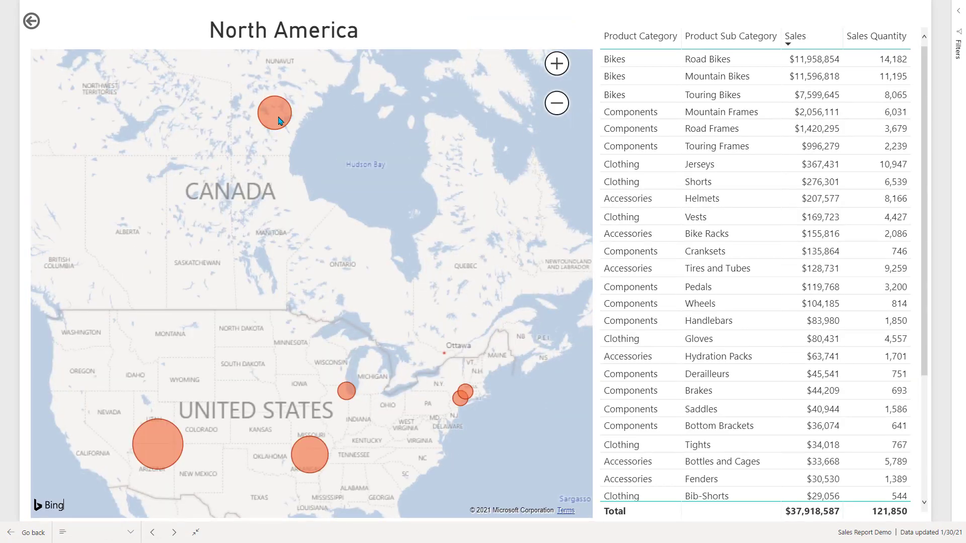
{"action": "left_click", "coordinate": [280, 121]}
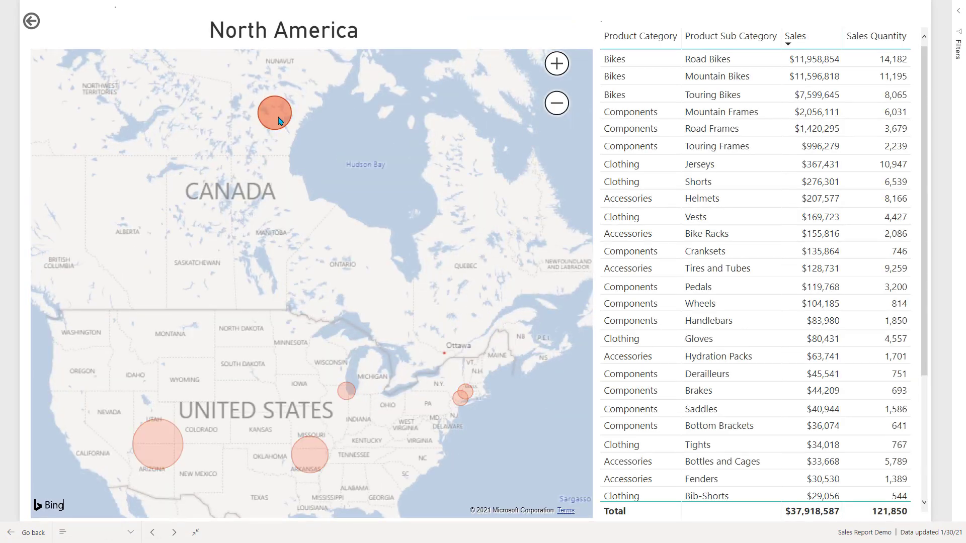
{"action": "left_click", "coordinate": [315, 451]}
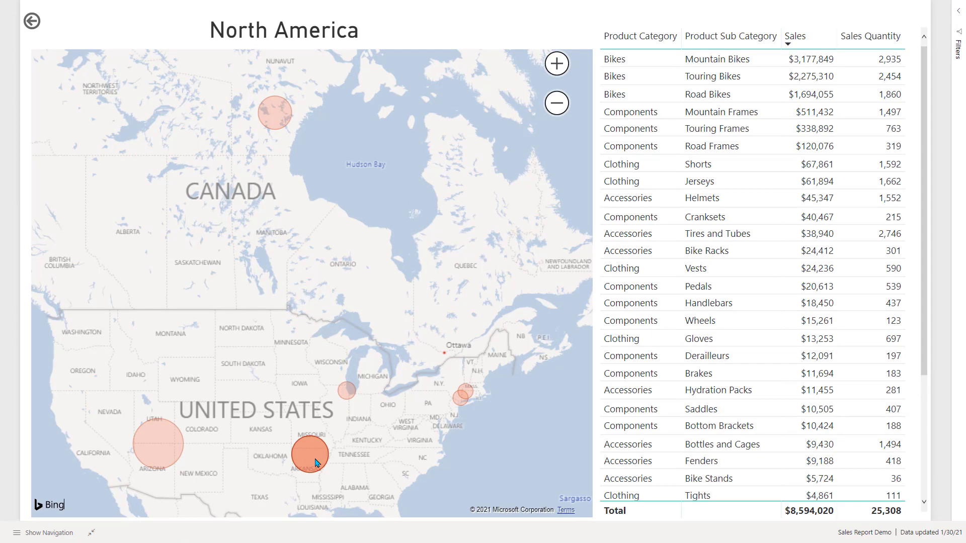
- Filter the page to Black, Blue and Red colours, then clear the Color filter
{"action": "left_click", "coordinate": [958, 15]}
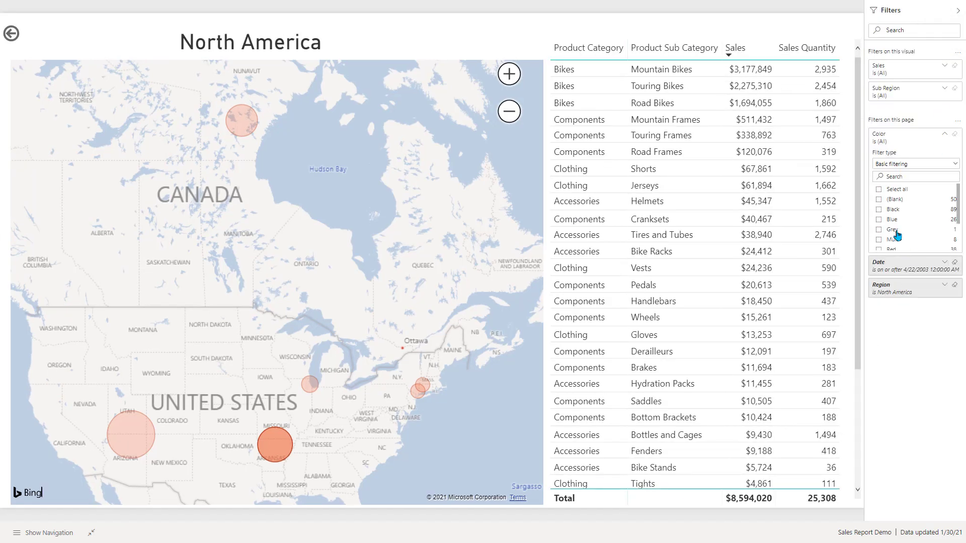
{"action": "left_click", "coordinate": [878, 209]}
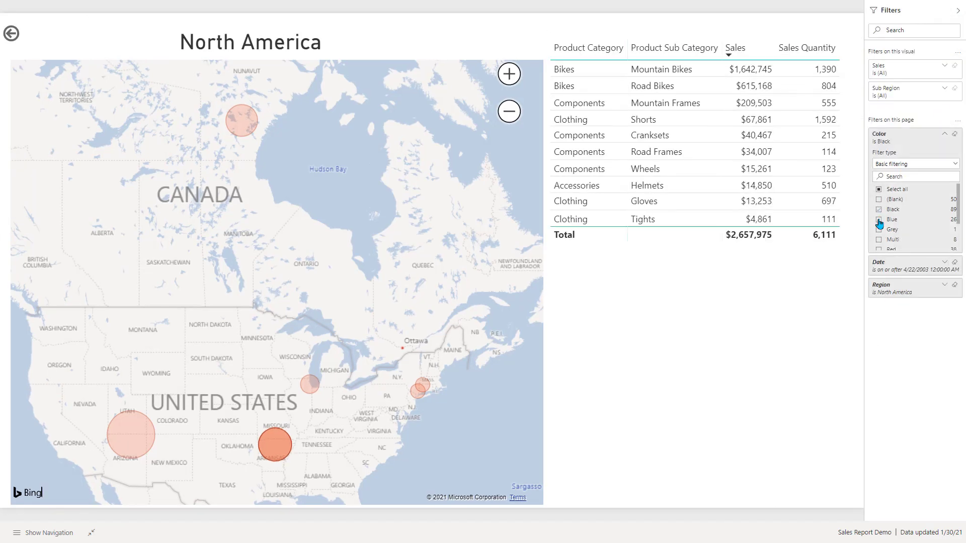
{"action": "scroll", "coordinate": [879, 224], "scroll_direction": "down", "scroll_amount": 1}
{"action": "left_click", "coordinate": [879, 240]}
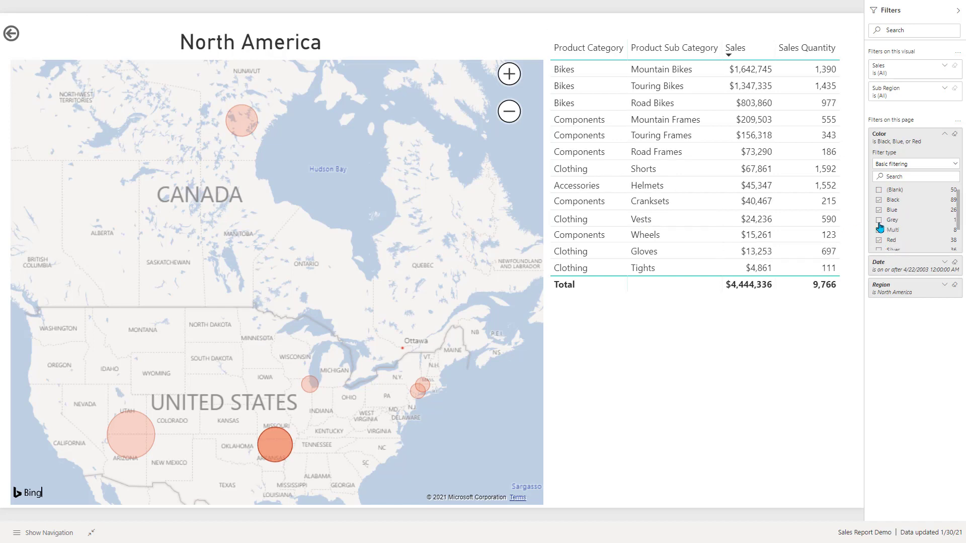
{"action": "scroll", "coordinate": [880, 228], "scroll_direction": "up", "scroll_amount": 1}
{"action": "left_click", "coordinate": [955, 134]}
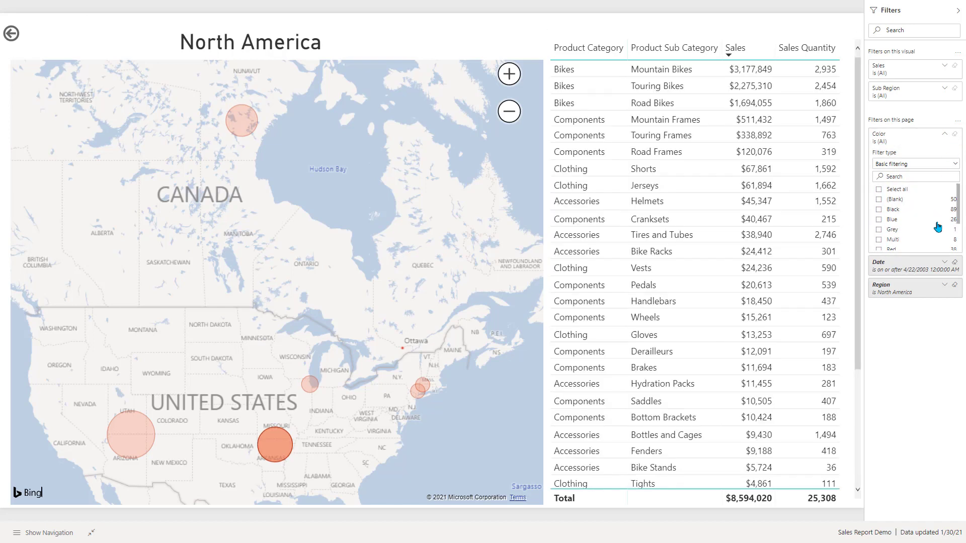
{"action": "left_click", "coordinate": [957, 12]}
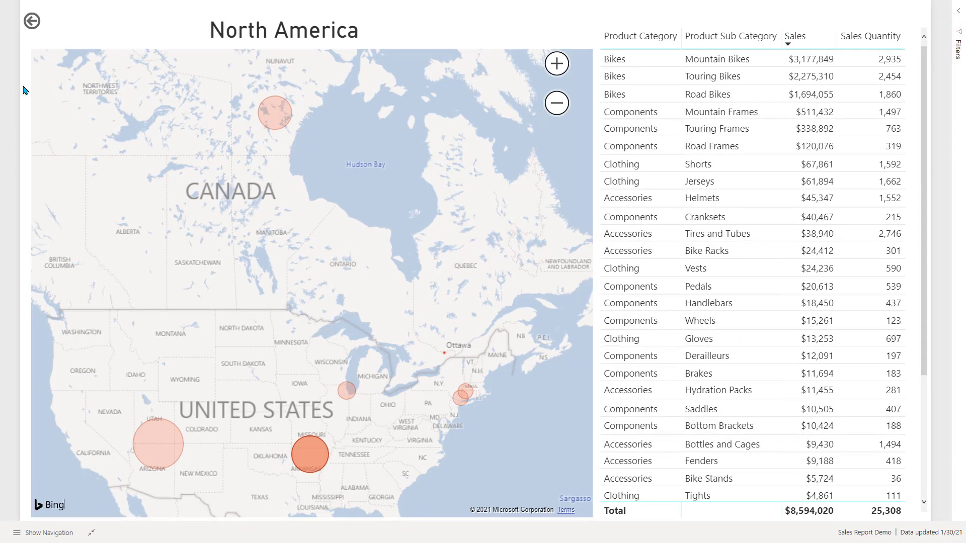
- On the dashboard, highlight Audio then Wearable rows, choose Jul, and open the Sales Quantity report
{"action": "left_click", "coordinate": [32, 21]}
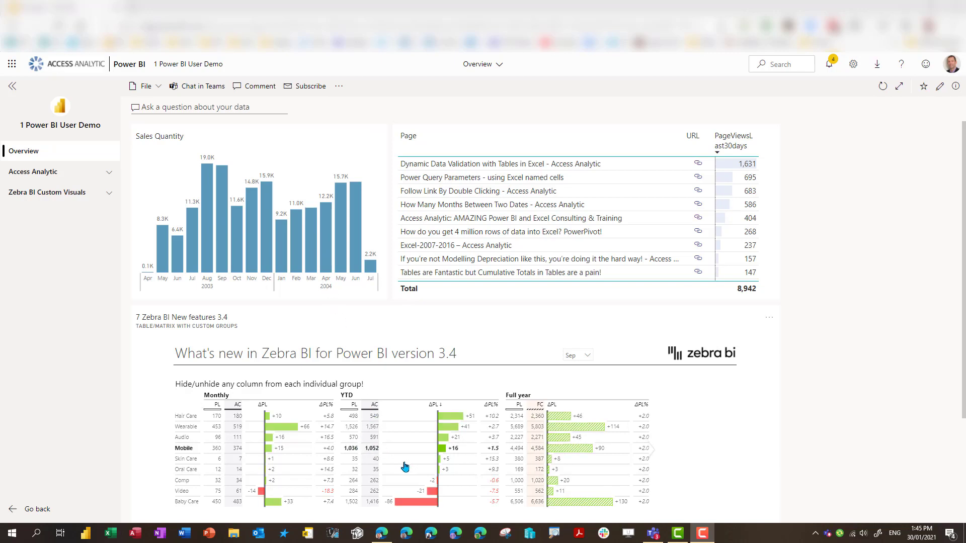
{"action": "left_click", "coordinate": [271, 438]}
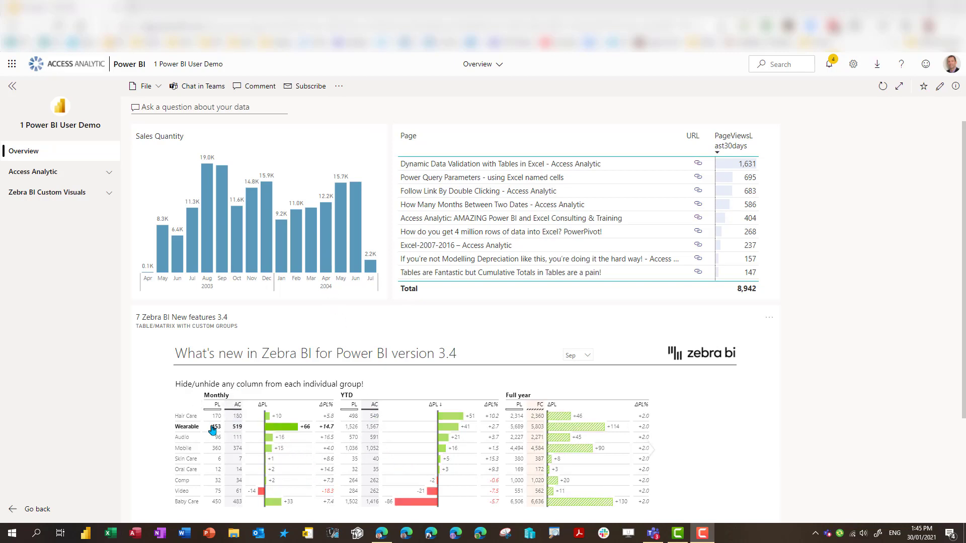
{"action": "left_click", "coordinate": [187, 427]}
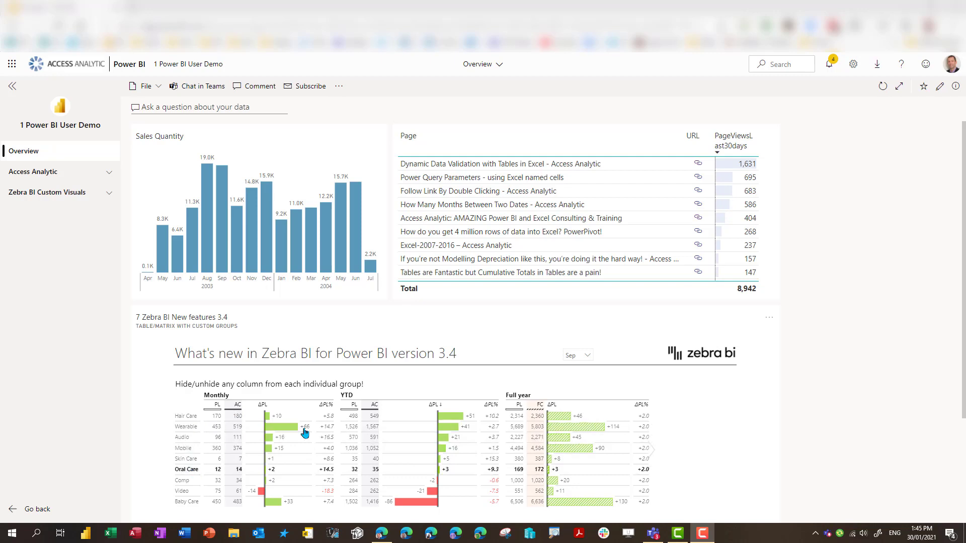
{"action": "left_click", "coordinate": [585, 355]}
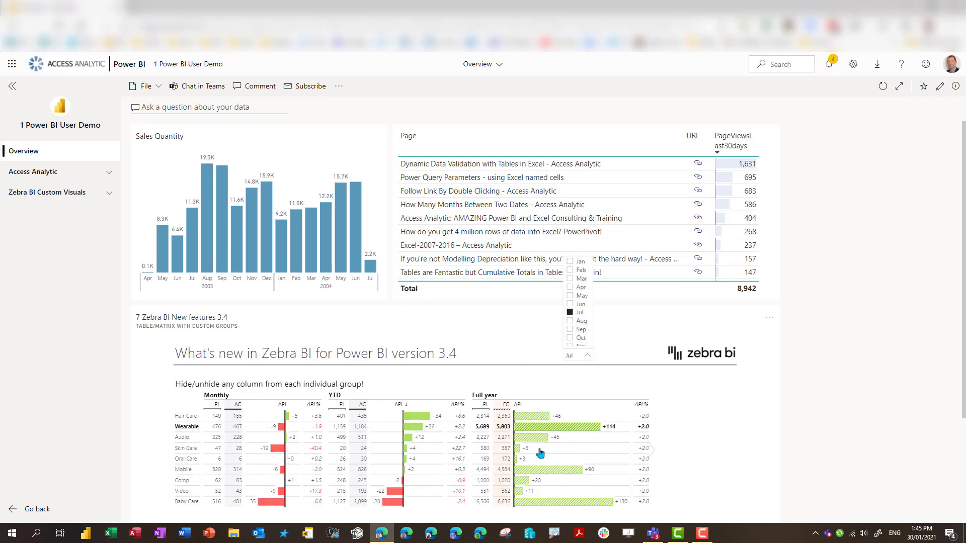
{"action": "mouse_move", "coordinate": [461, 468]}
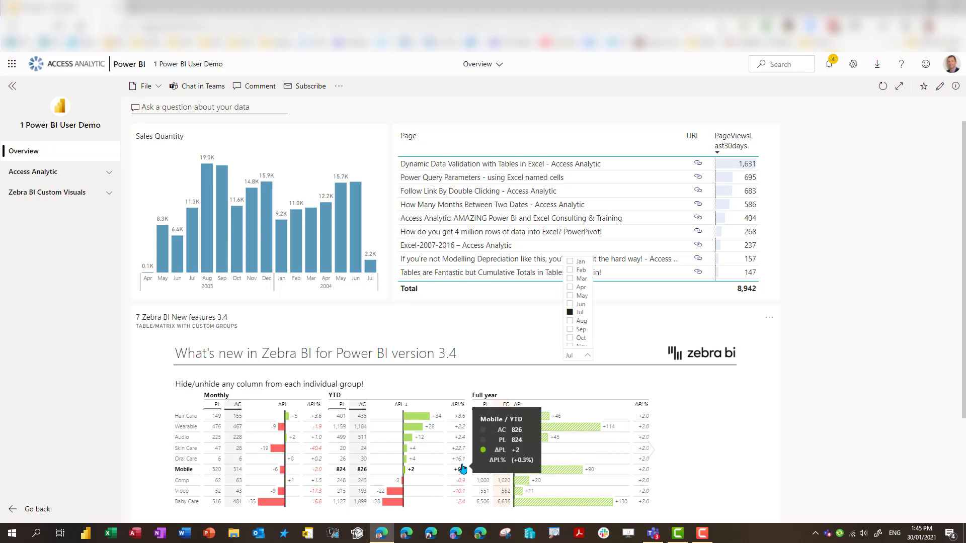
{"action": "left_click", "coordinate": [247, 188]}
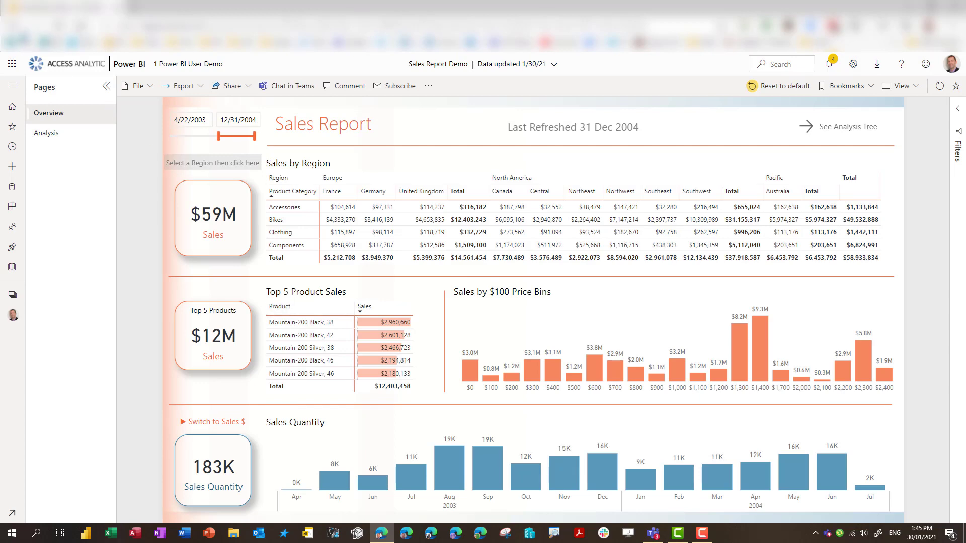
- Return to the dashboard and open the 7 Zebra BI New features 3.4 report
{"action": "left_click", "coordinate": [13, 28]}
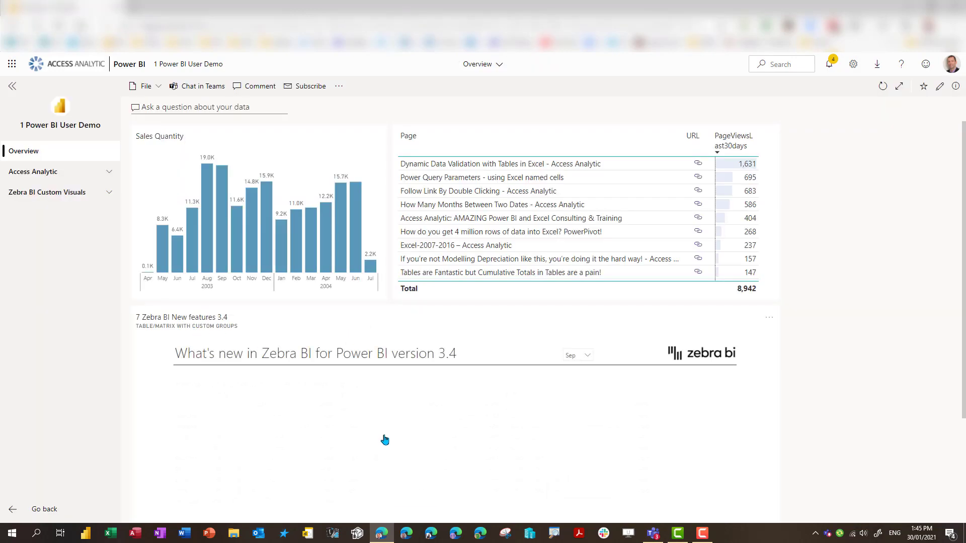
{"action": "left_click", "coordinate": [178, 320]}
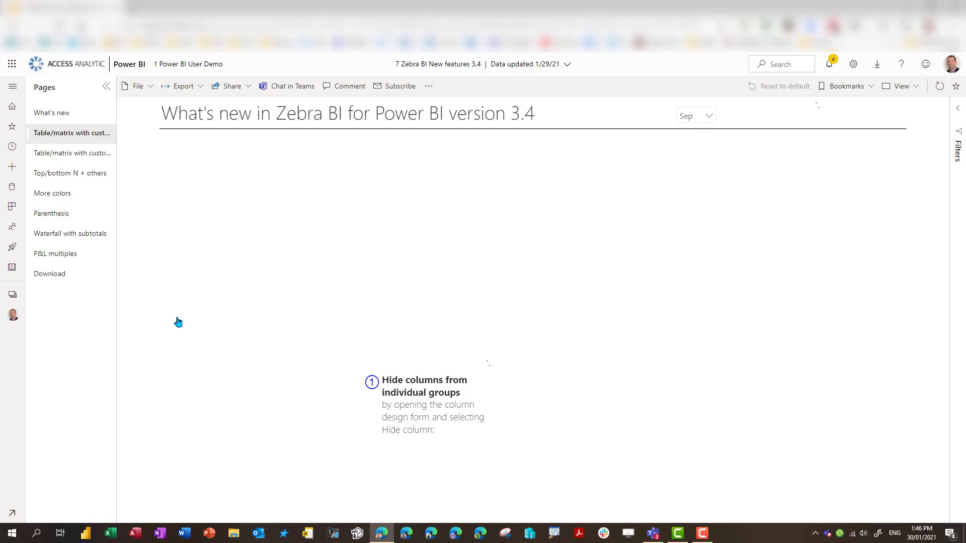